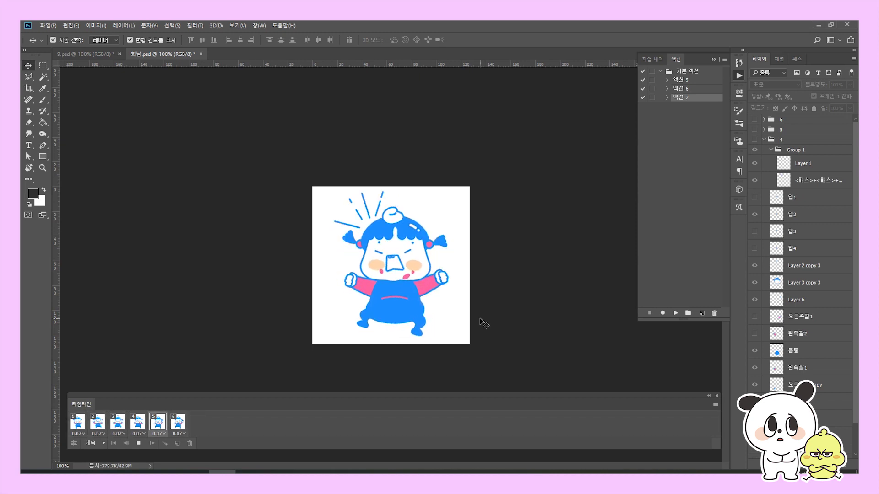
# - Play the panda animation in 9.psd and stop it after watching the loop
pyautogui.click(105, 53)
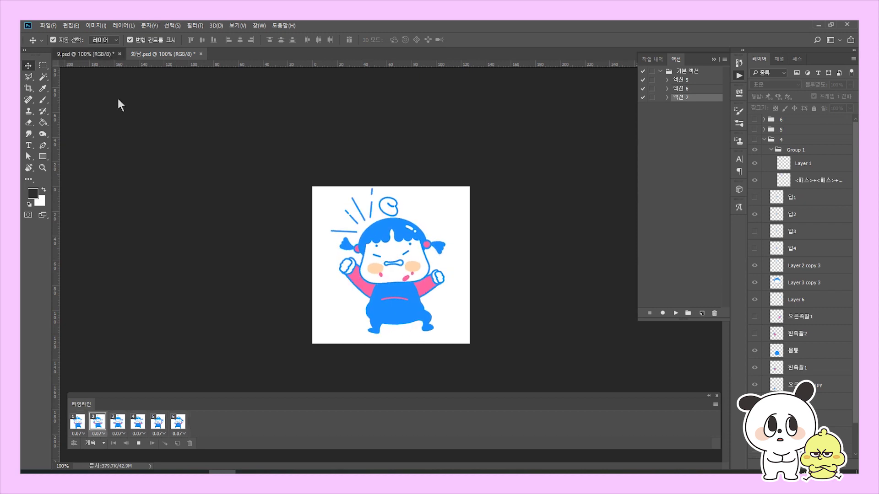
pyautogui.click(127, 444)
pyautogui.click(139, 443)
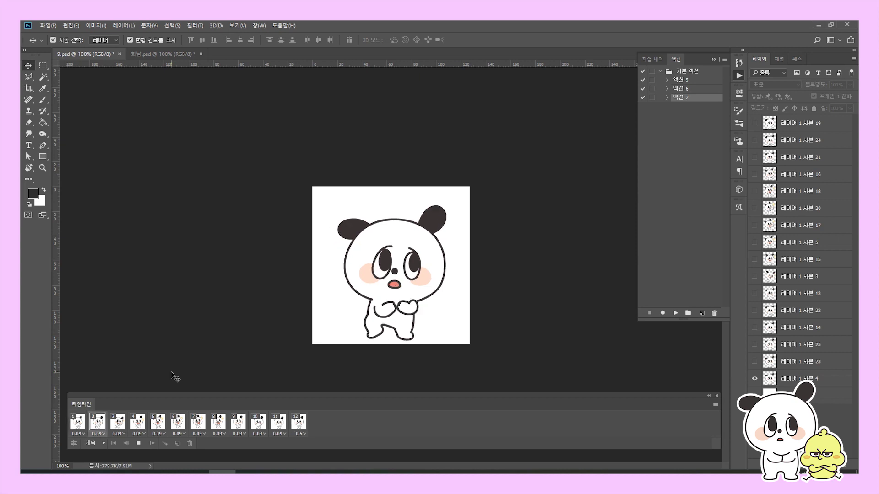
pyautogui.press('space')
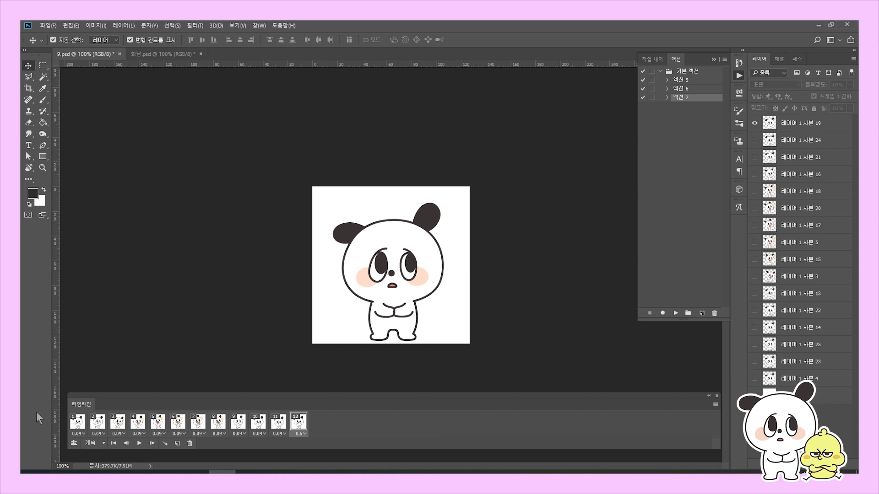
# - Compare frames 1 and 2 of the panda animation in 9.psd by alternating between them
pyautogui.click(167, 53)
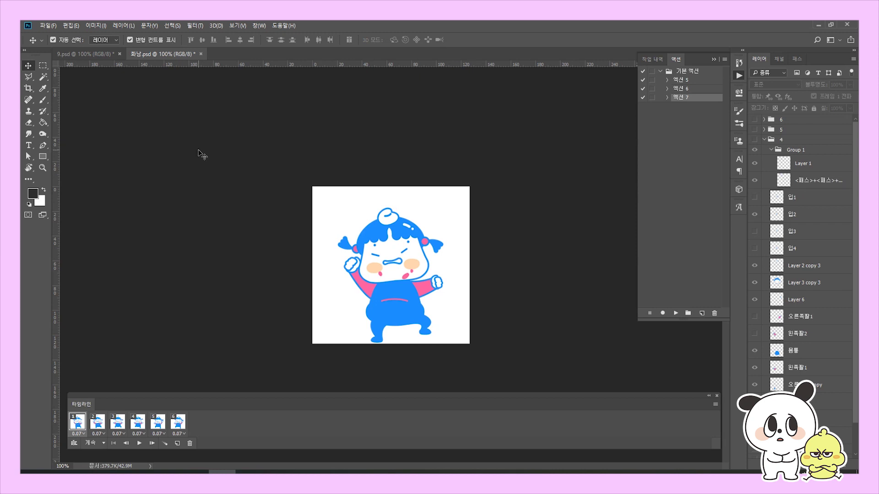
pyautogui.click(85, 54)
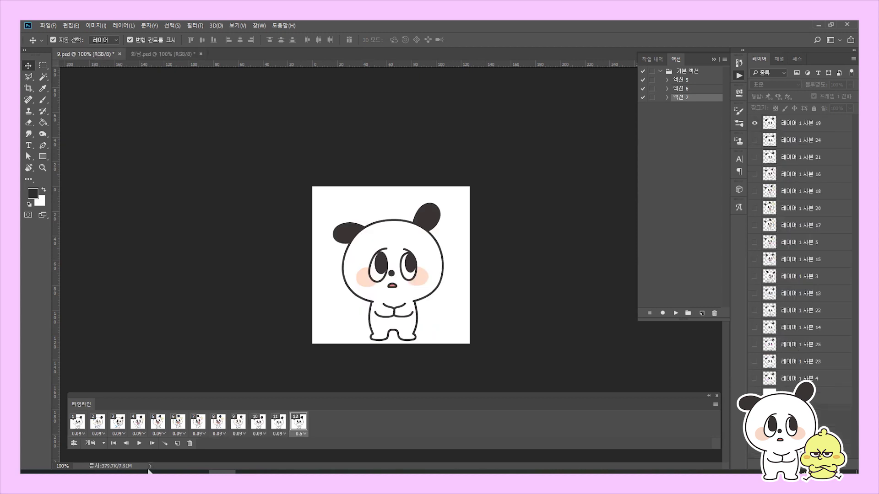
pyautogui.click(85, 426)
pyautogui.click(100, 426)
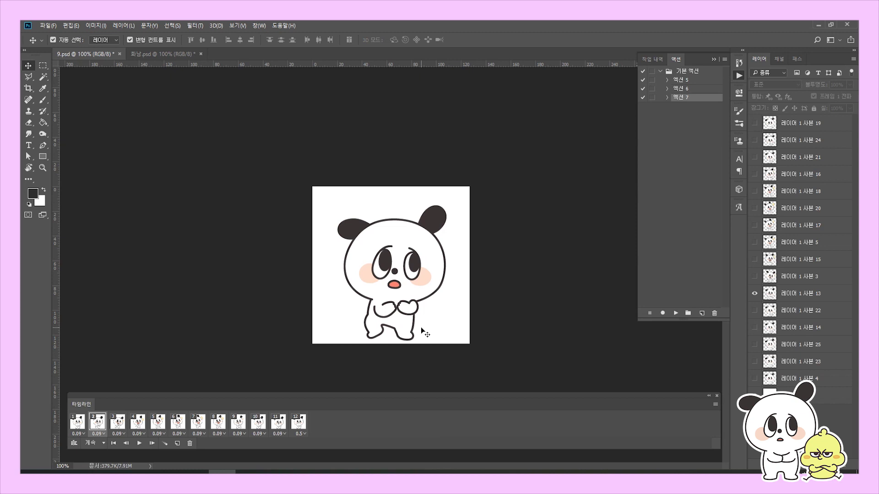
pyautogui.click(76, 428)
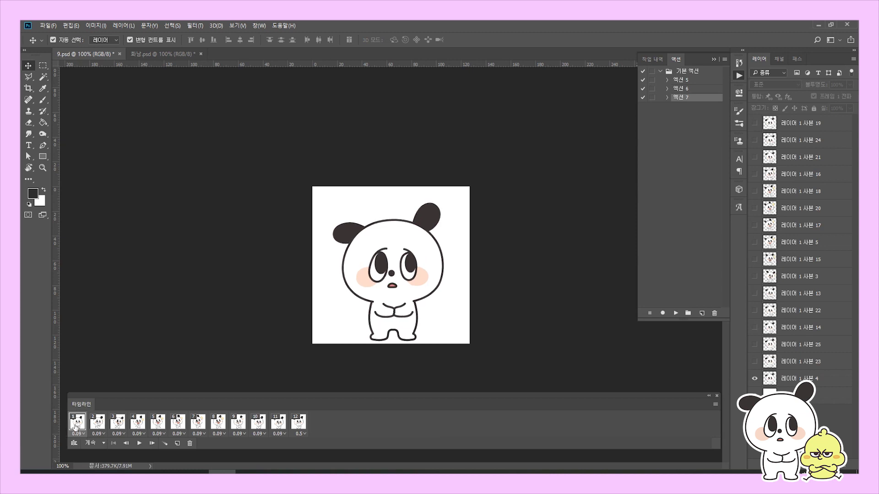
pyautogui.click(97, 422)
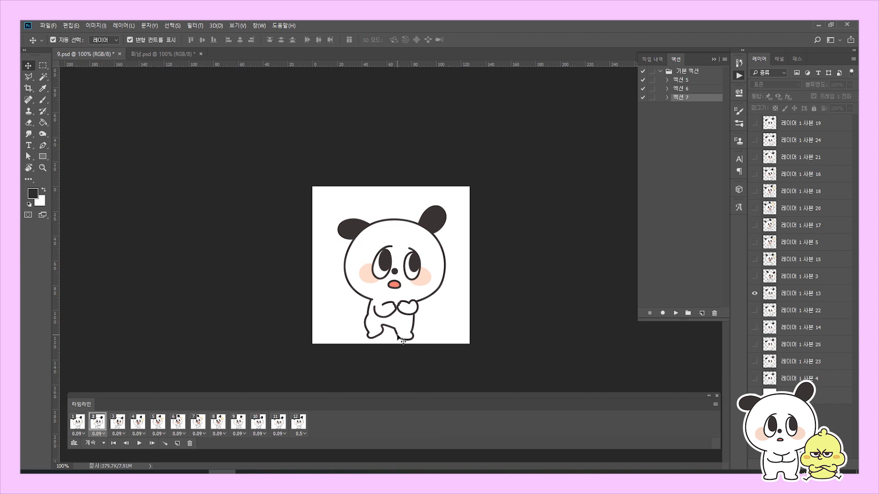
pyautogui.click(78, 420)
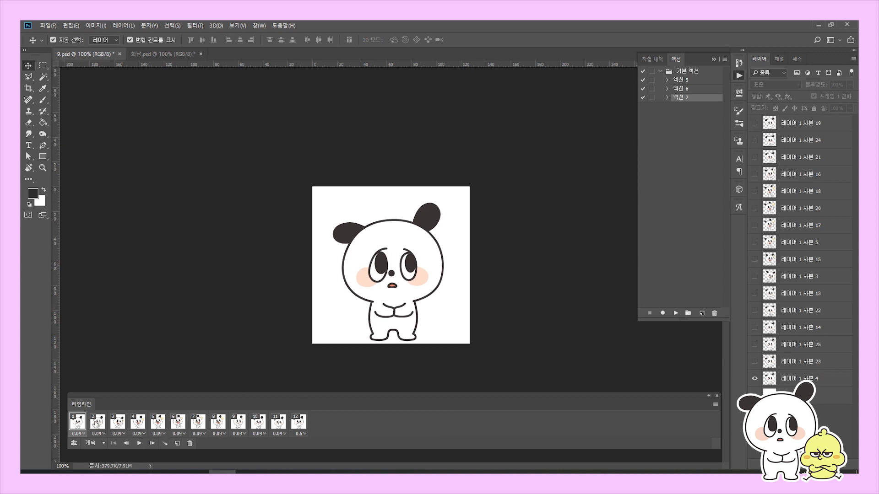
pyautogui.click(90, 420)
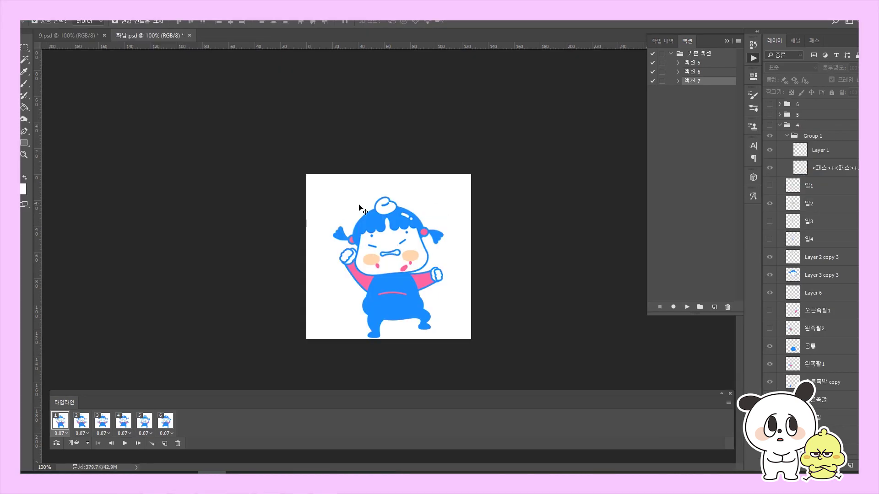
# - Compare frames 1 and 2 of the angry girl animation in 화남.psd
pyautogui.click(79, 420)
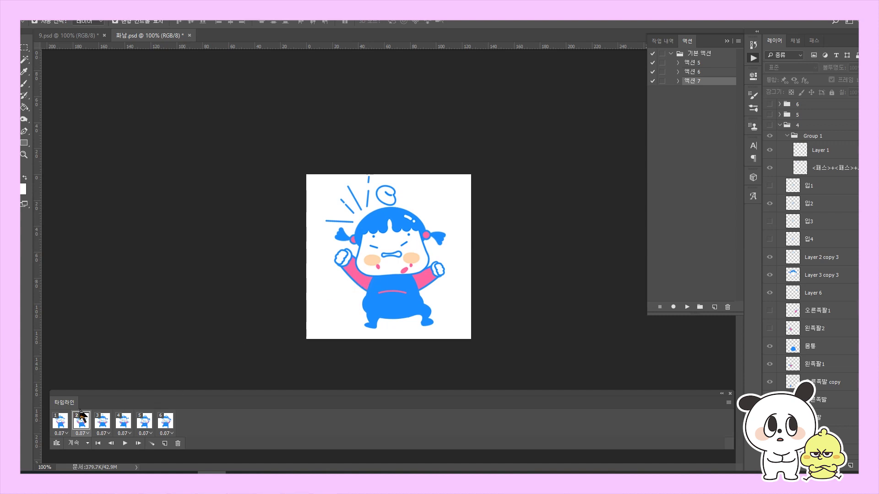
pyautogui.click(63, 425)
pyautogui.click(82, 427)
# - Inspect the girl's separately layered parts in frame 2 by selecting her arm, pigtails, hair, bun and feet in turn
pyautogui.click(359, 280)
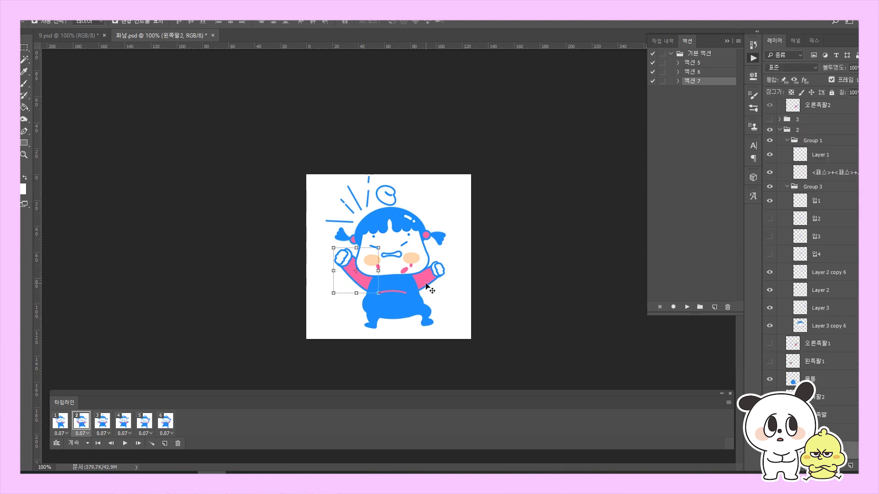
pyautogui.click(338, 238)
pyautogui.click(396, 216)
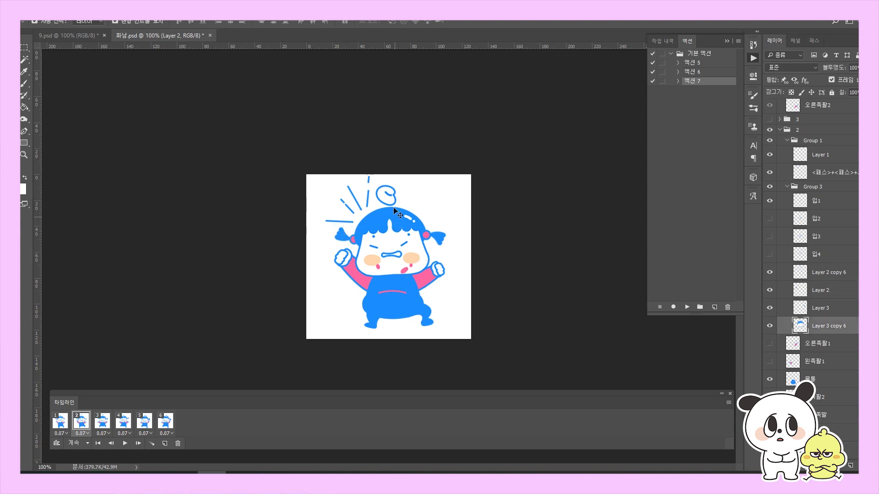
pyautogui.click(389, 193)
pyautogui.click(436, 240)
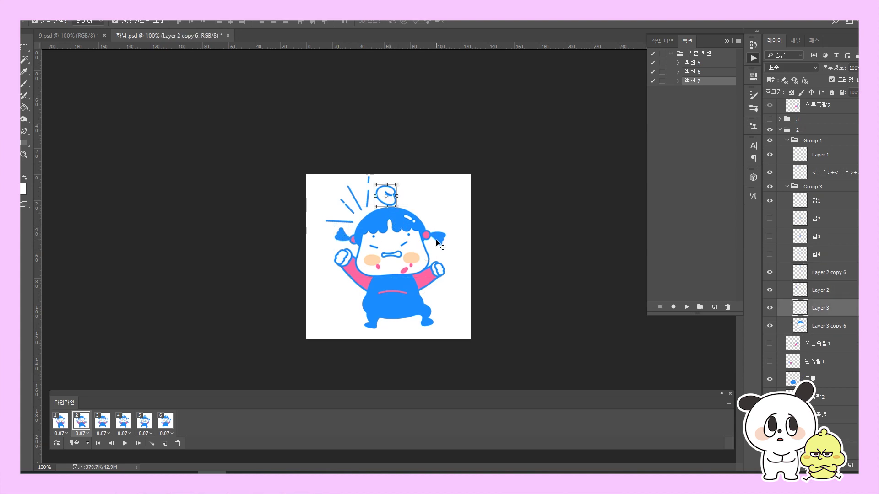
pyautogui.click(421, 321)
pyautogui.click(367, 324)
pyautogui.click(367, 324)
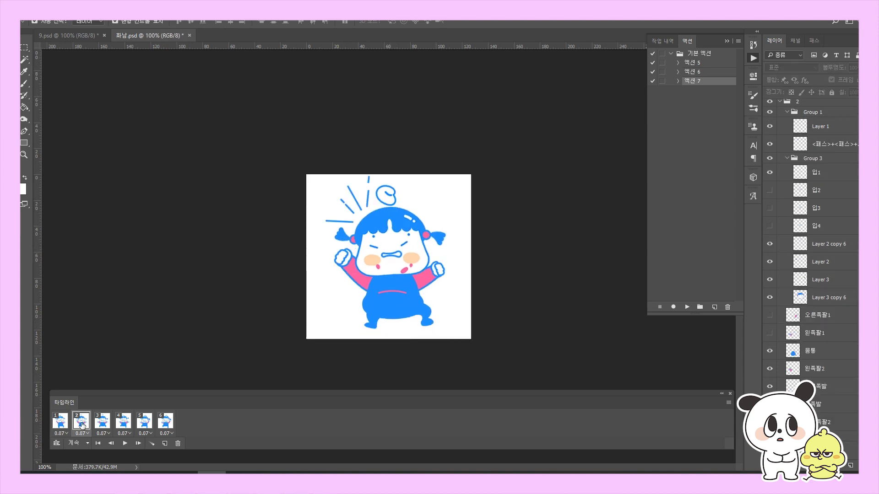
# - Review frames 3 to 6 of the girl animation one by one and play the whole loop from frame 1
pyautogui.click(108, 422)
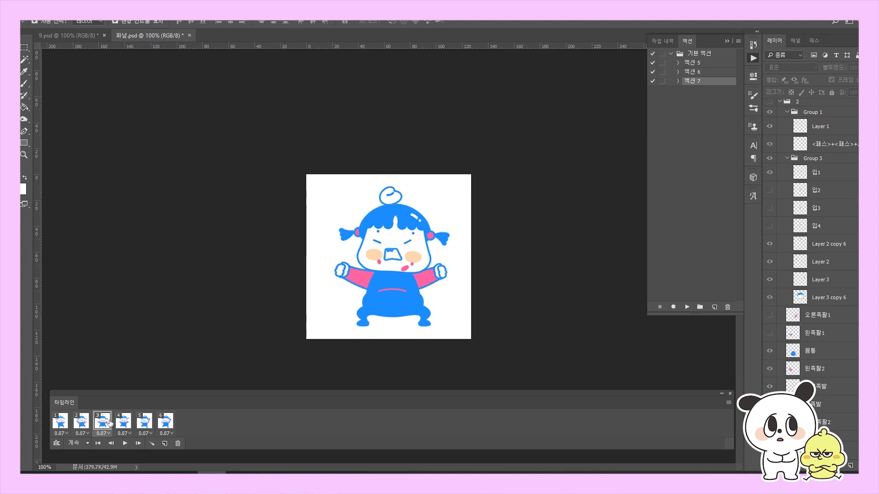
pyautogui.click(124, 422)
pyautogui.click(144, 422)
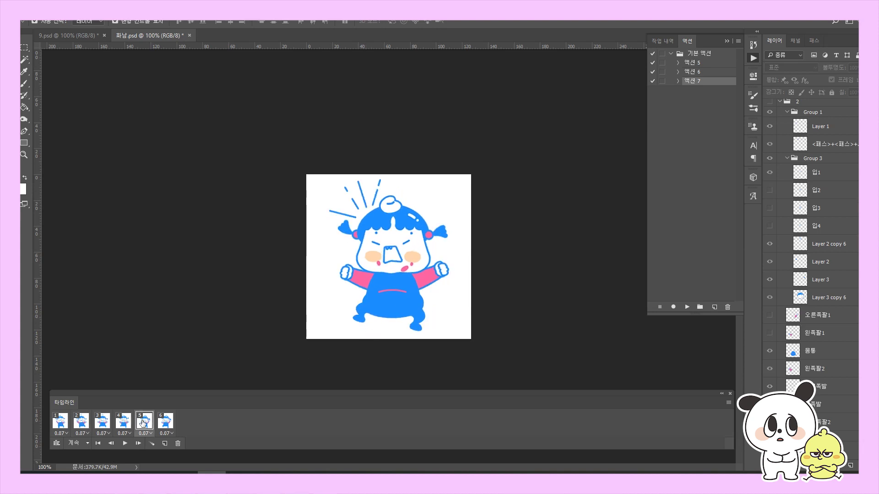
pyautogui.click(166, 422)
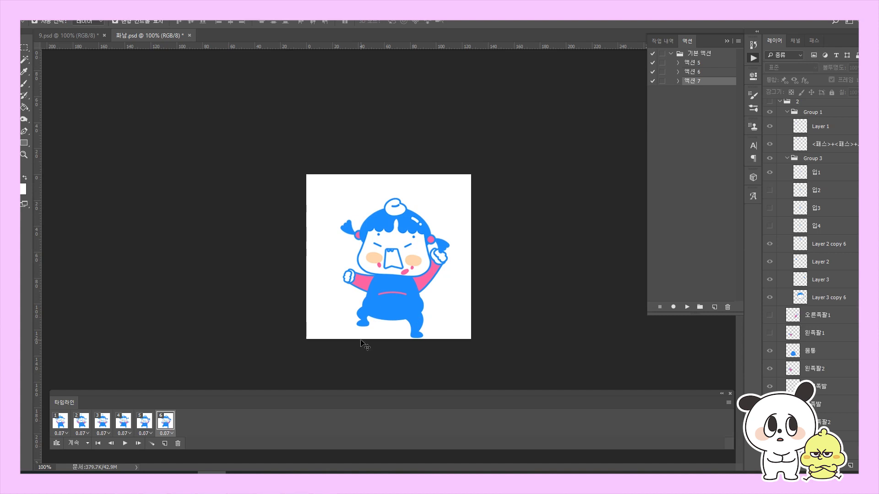
pyautogui.click(57, 431)
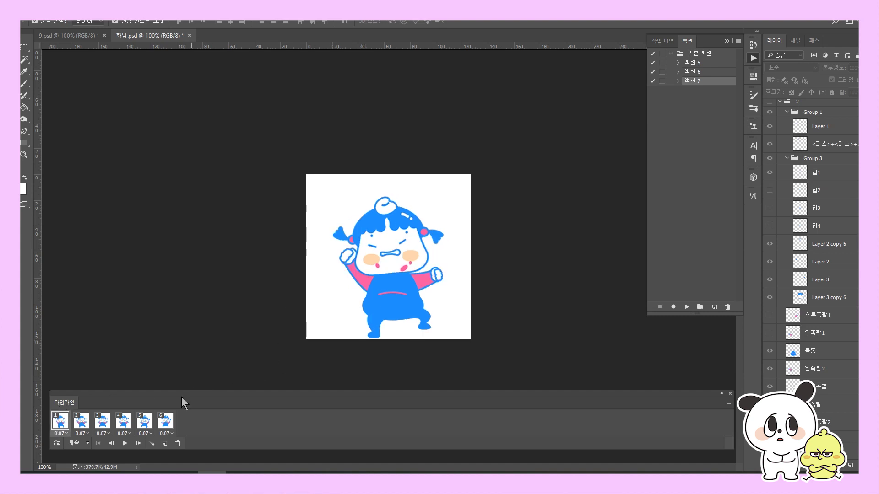
pyautogui.click(124, 443)
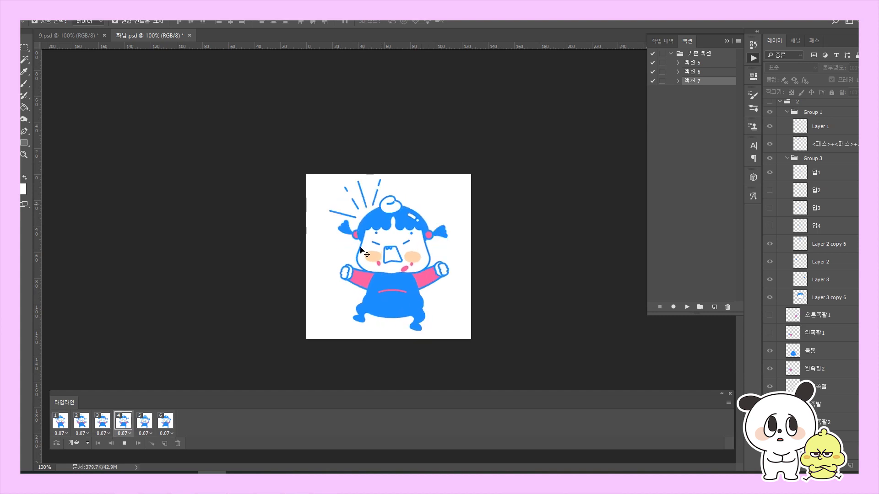
pyautogui.click(125, 444)
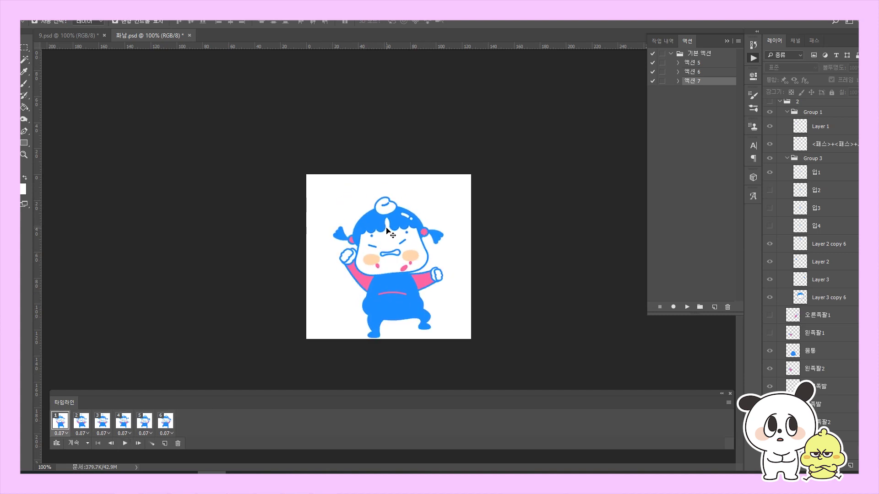
# - Switch to 9.psd and examine panda frames 1, 2, 3, 5 and 12, ending on frame 1
pyautogui.click(87, 36)
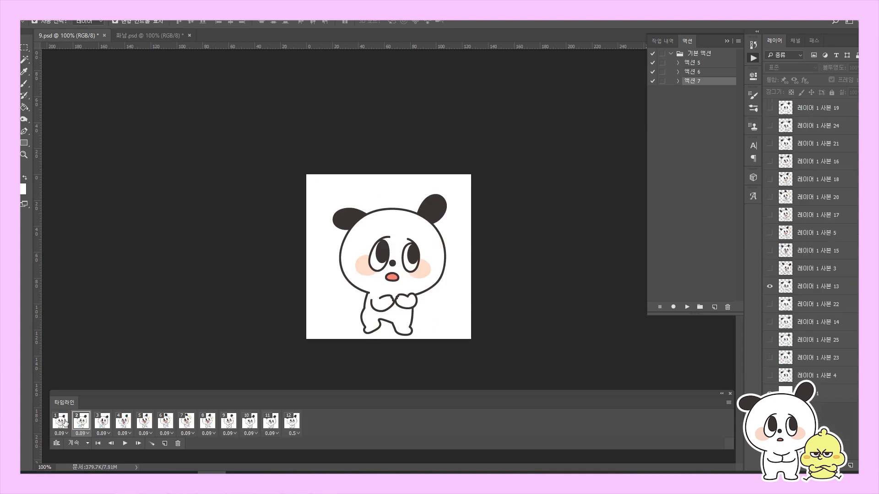
pyautogui.click(62, 421)
pyautogui.click(81, 421)
pyautogui.click(62, 421)
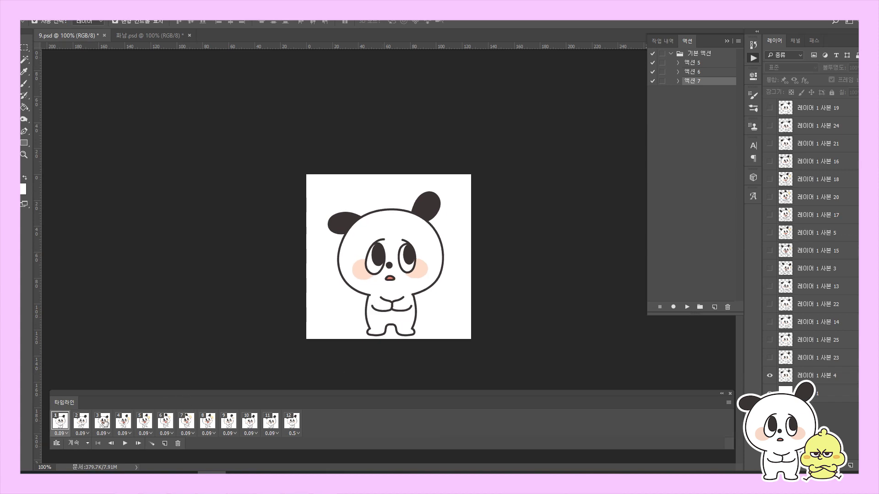
pyautogui.click(104, 422)
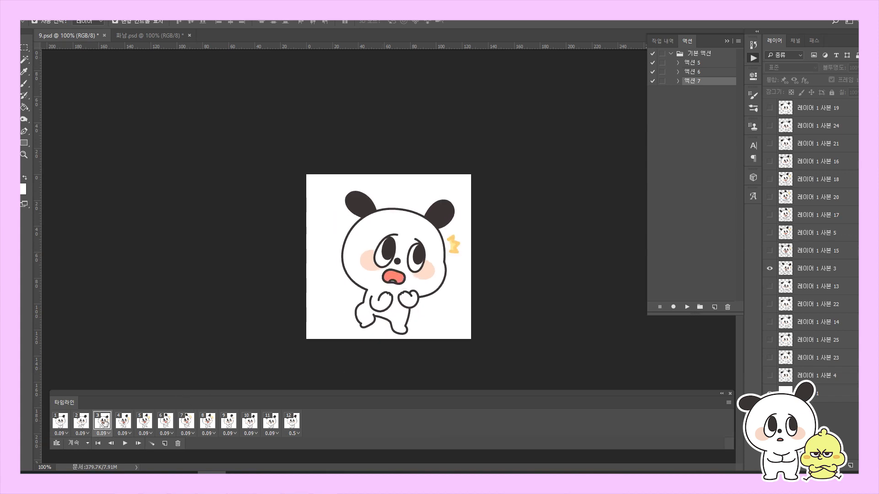
pyautogui.click(146, 421)
pyautogui.click(291, 420)
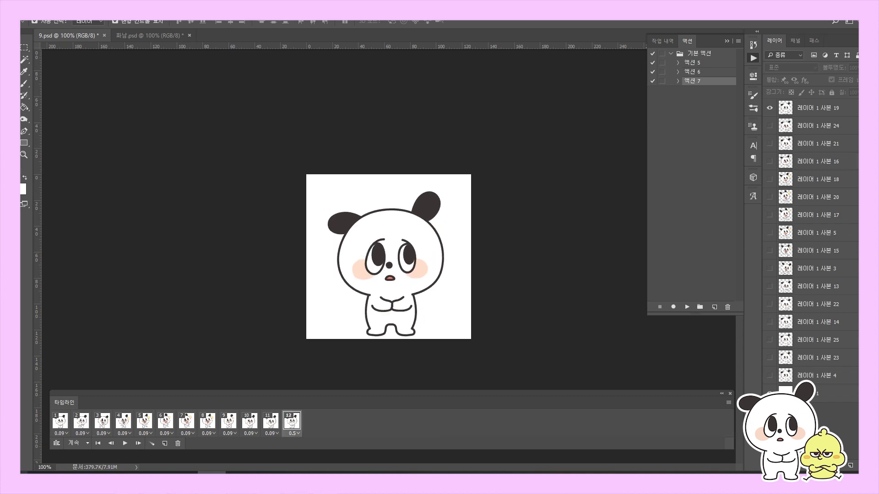
pyautogui.click(62, 421)
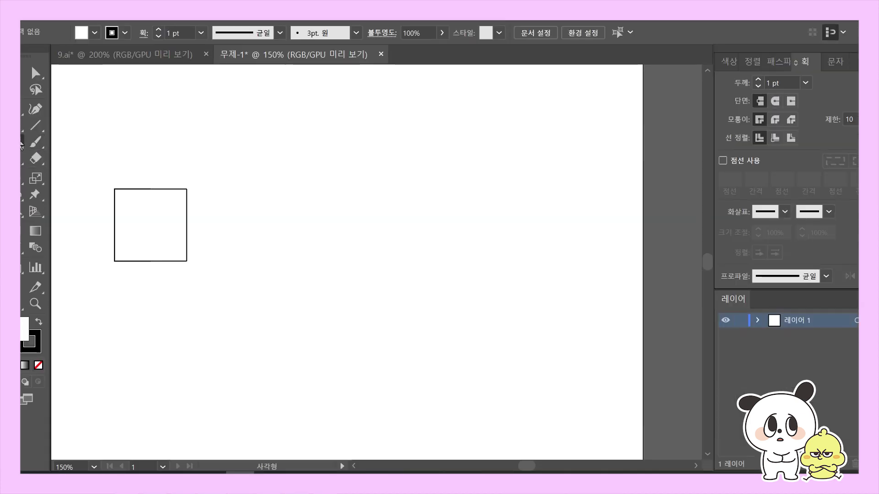
# - In Illustrator, draw a circle to the right of the square and place a copy of the square beyond the circle
pyautogui.click(26, 145)
pyautogui.click(74, 176)
pyautogui.moveTo(287, 194); pyautogui.dragTo(365, 272)
pyautogui.press('v')
pyautogui.keyDown('alt'); pyautogui.moveTo(188, 226); pyautogui.dragTo(529, 210); pyautogui.keyUp('alt')
pyautogui.click(380, 254)
pyautogui.moveTo(362, 248); pyautogui.dragTo(360, 243)
pyautogui.click(408, 292)
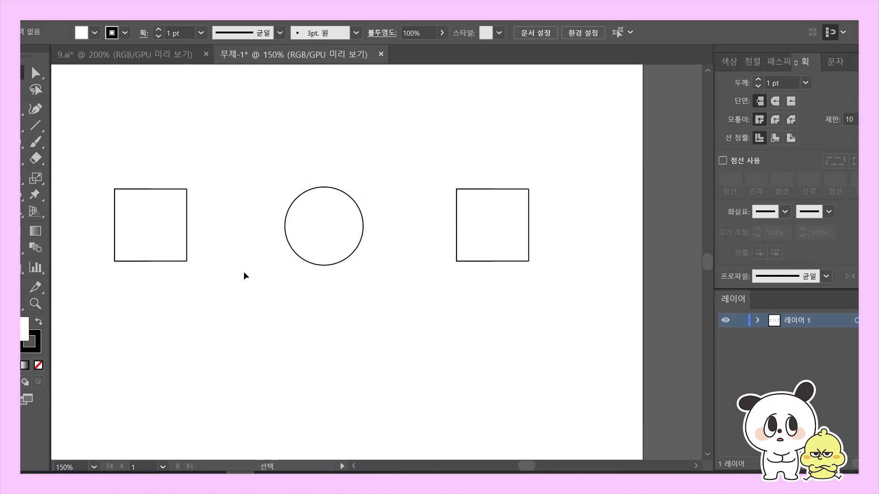
# - Select the first square, the circle and the second square in turn to review the shape sequence
pyautogui.click(152, 252)
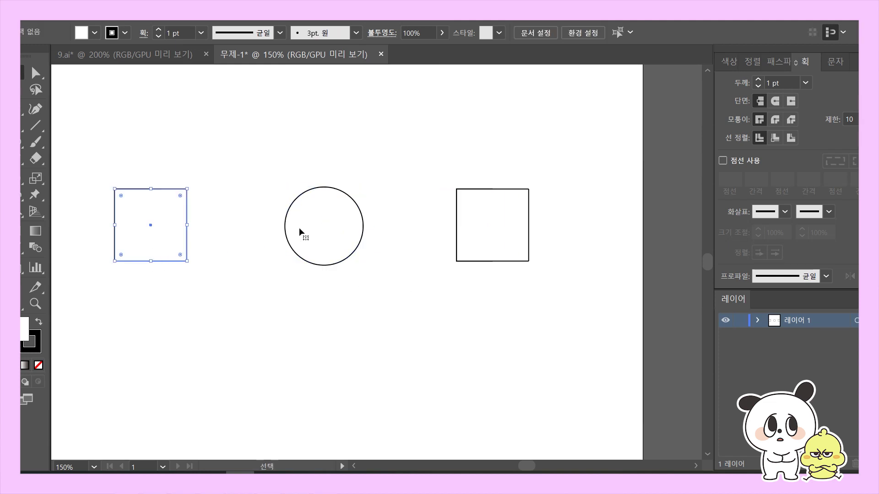
pyautogui.click(300, 234)
pyautogui.click(516, 230)
pyautogui.click(506, 310)
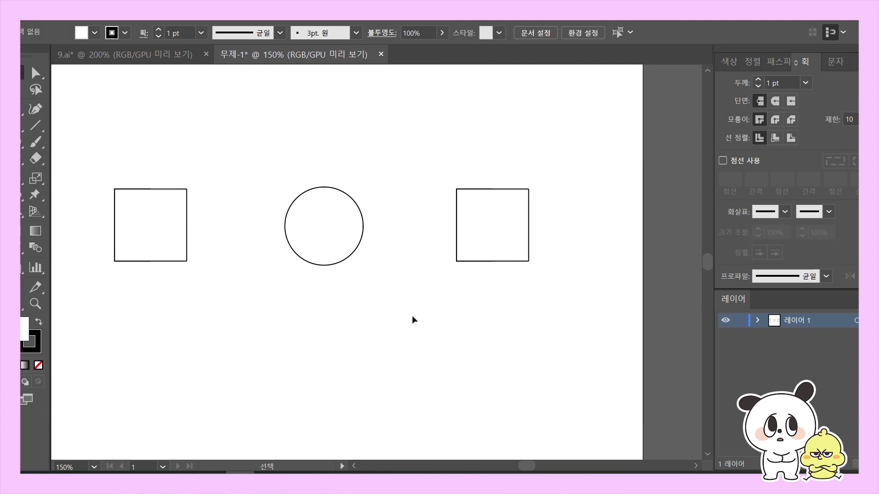
# - Draw a rounded square between the first square and the circle, and duplicate it between the circle and the second square
pyautogui.click(23, 143)
pyautogui.click(64, 158)
pyautogui.moveTo(208, 188)
pyautogui.mouseDown()
pyautogui.moveTo(268, 265)
pyautogui.moveTo(274, 255)
pyautogui.mouseUp()
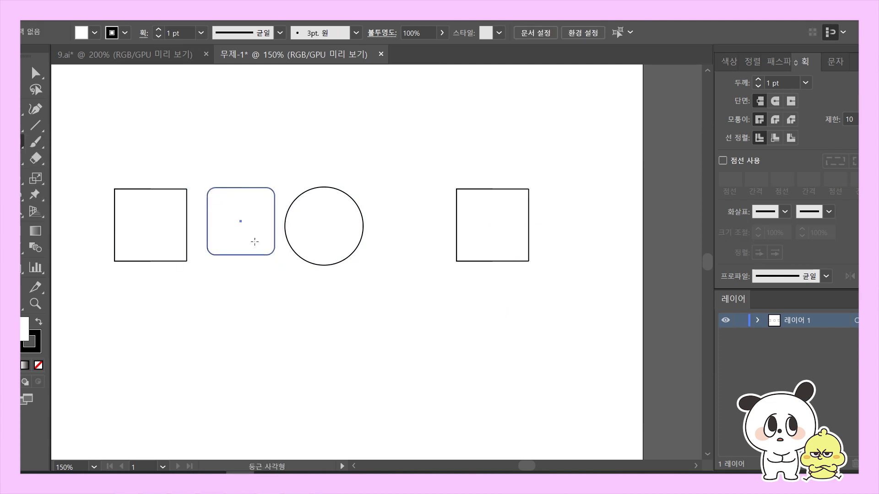
pyautogui.press('v')
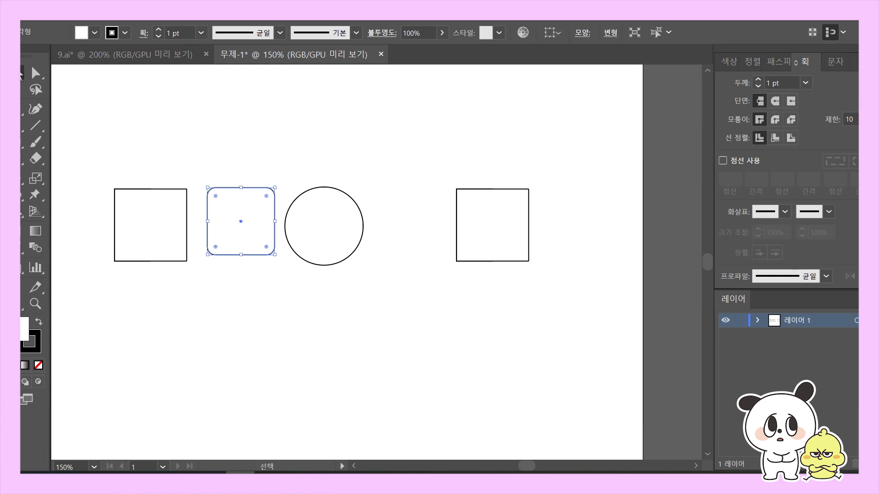
pyautogui.moveTo(228, 183); pyautogui.dragTo(394, 191)
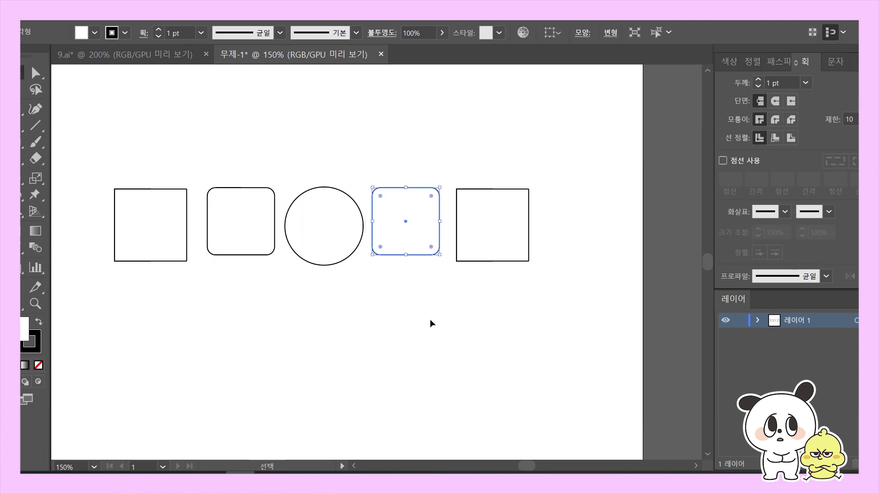
pyautogui.click(362, 312)
# - Enlarge the first rounded square slightly so it is closer in size to the neighbouring square and circle
pyautogui.moveTo(134, 170); pyautogui.dragTo(196, 283)
pyautogui.moveTo(309, 170); pyautogui.dragTo(350, 272)
pyautogui.moveTo(256, 255); pyautogui.dragTo(254, 259)
pyautogui.moveTo(272, 192); pyautogui.dragTo(276, 189)
pyautogui.click(270, 166)
# - Go through the first four shapes in order, from the square through the rounded squares and circle, to review the transition
pyautogui.click(151, 220)
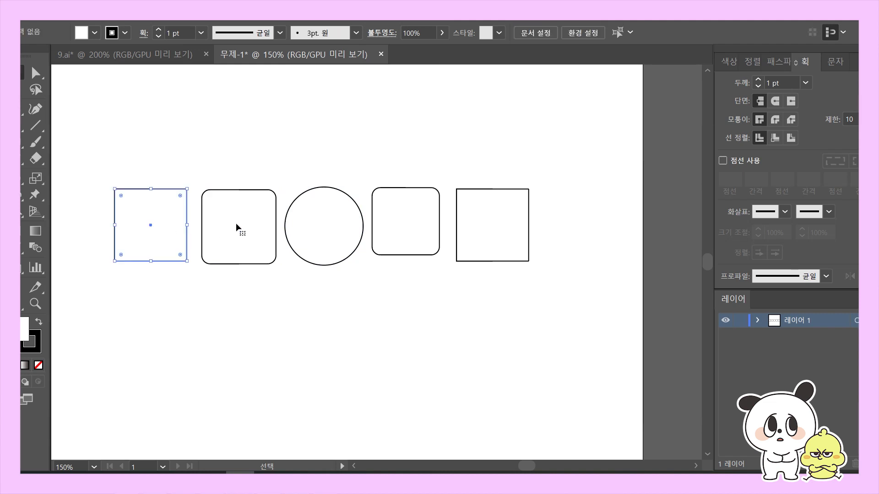
pyautogui.click(237, 229)
pyautogui.click(303, 226)
pyautogui.click(403, 235)
pyautogui.click(454, 314)
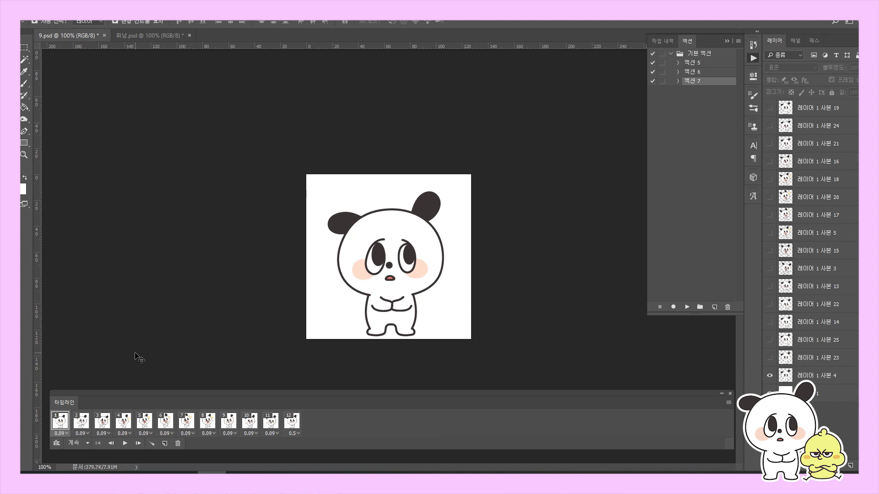
# - Switch to Photoshop and view frame 2 of the panda animation in 9.psd
pyautogui.click(86, 419)
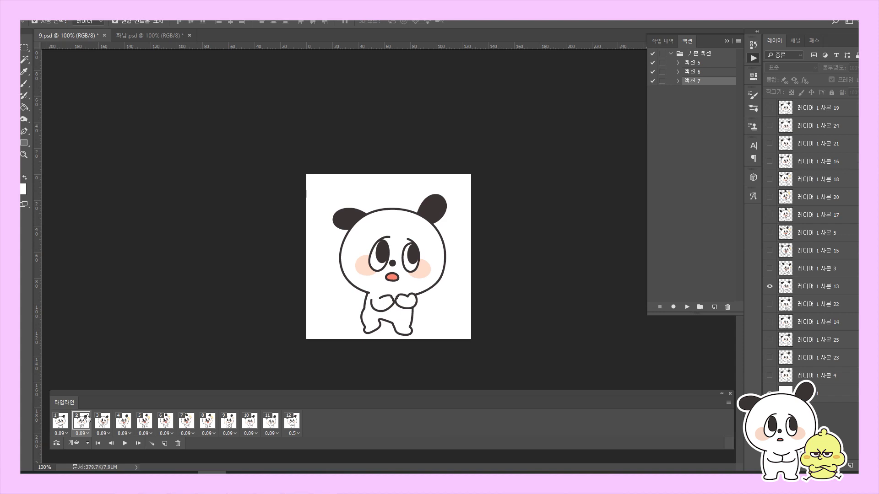
# - Compare frames 1, 2 and 3 of the panda animation to examine how the pose changes between them
pyautogui.click(104, 419)
pyautogui.click(55, 425)
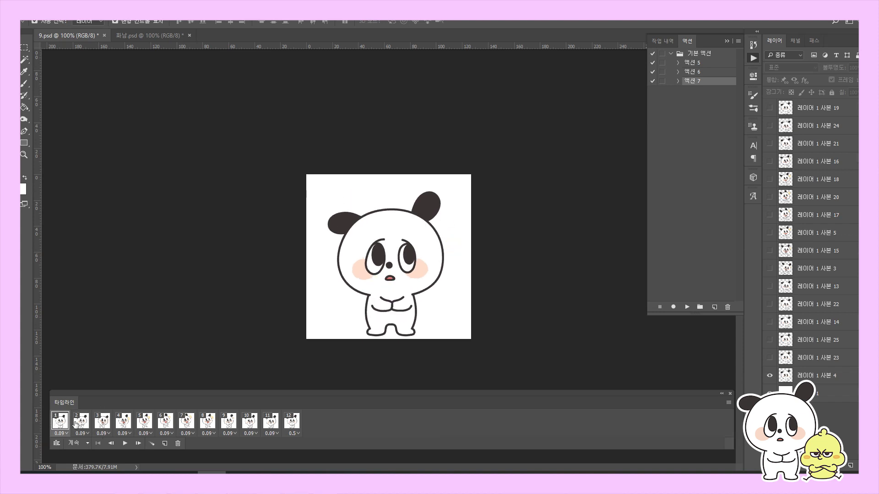
pyautogui.click(98, 423)
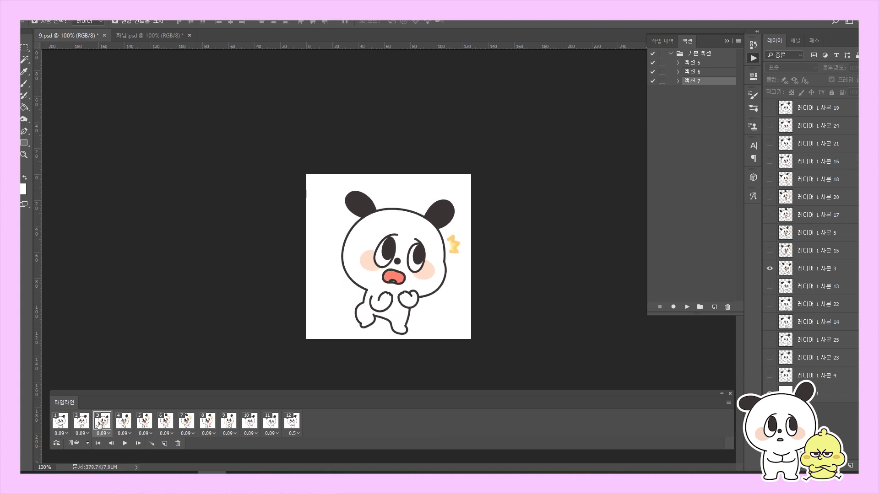
pyautogui.click(82, 420)
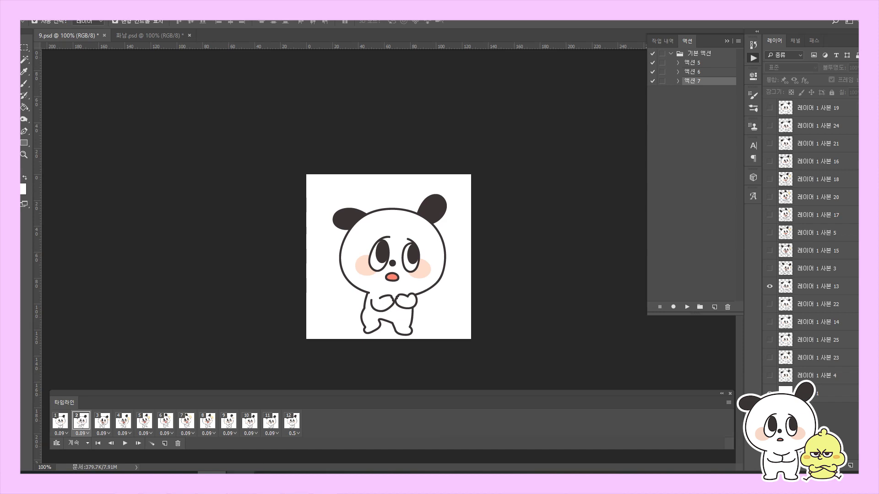
# - Switch to 9.ai in Illustrator and compare the key poses on layers 1 and 3 by toggling their visibility
pyautogui.click(240, 428)
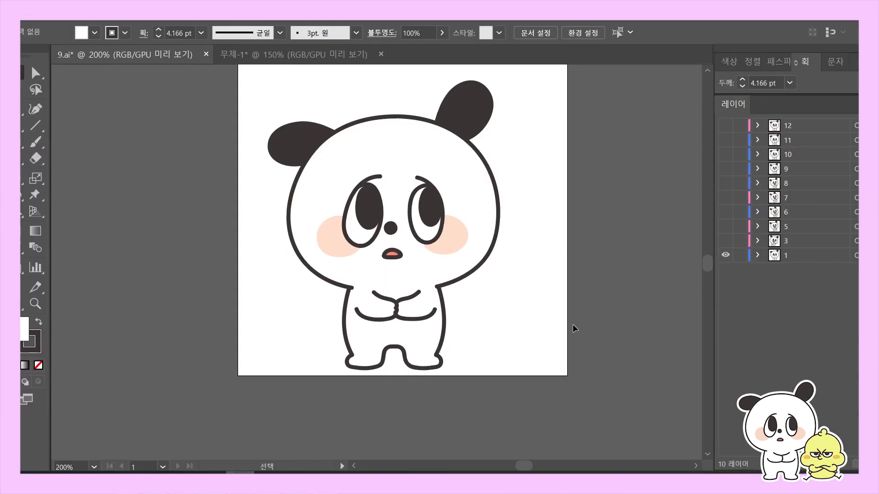
pyautogui.moveTo(555, 257); pyautogui.dragTo(520, 274)
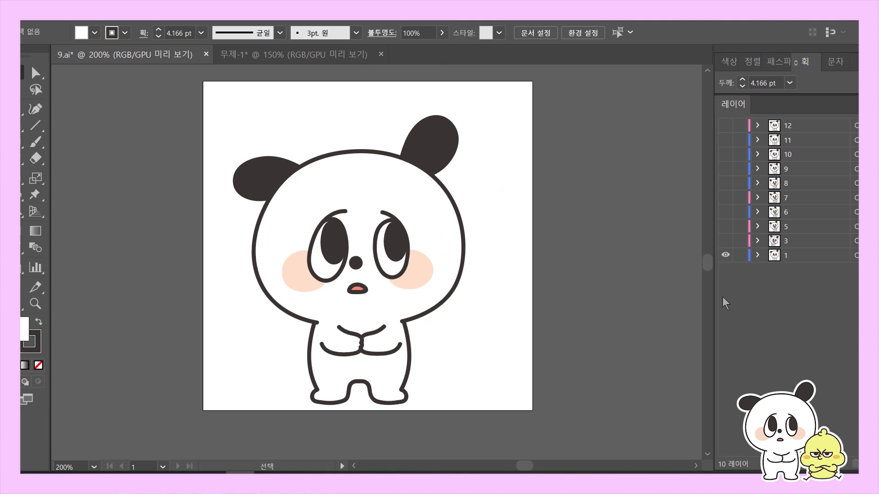
pyautogui.click(726, 241)
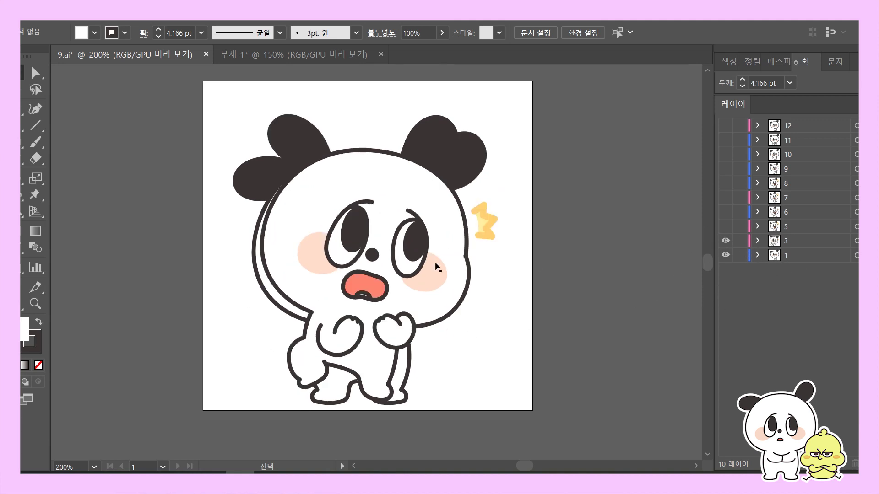
pyautogui.click(724, 254)
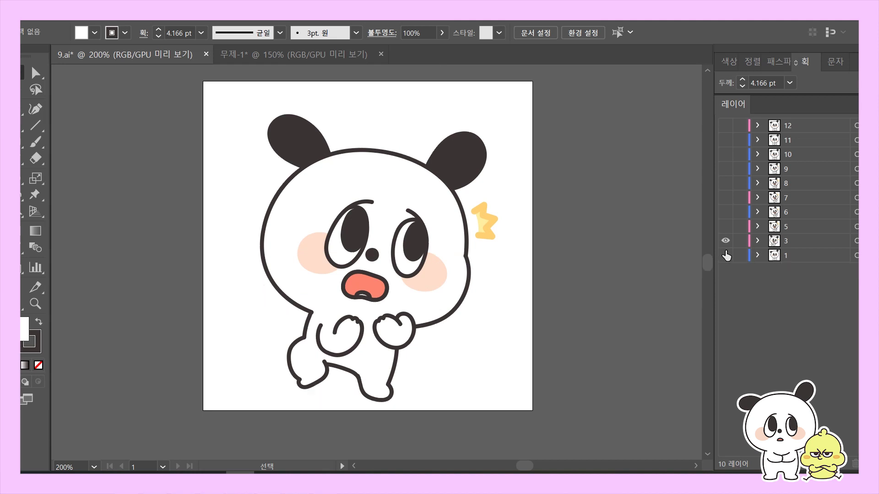
pyautogui.click(725, 241)
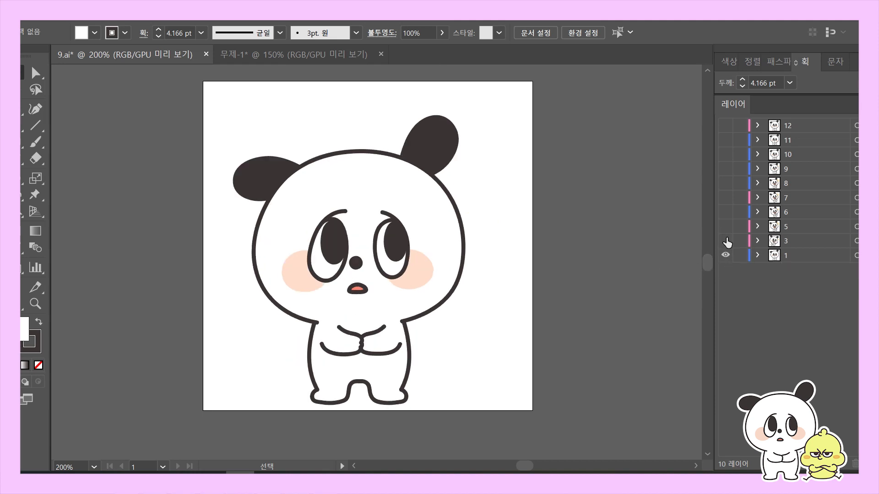
pyautogui.click(726, 241)
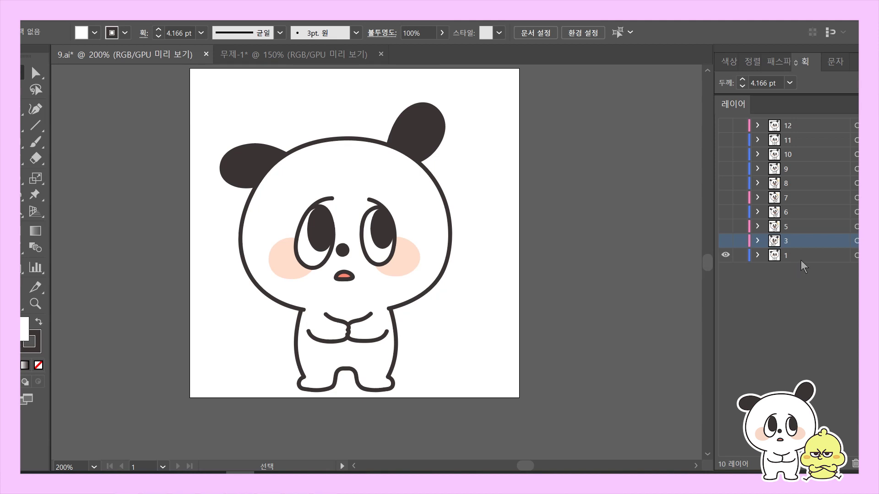
# - Duplicate layer 1 beneath the original and show layer 3 together with both copies
pyautogui.click(808, 257)
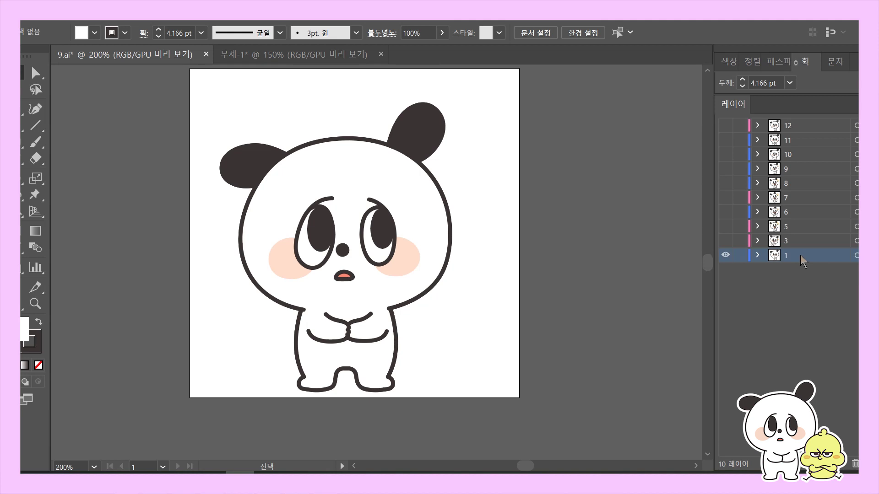
pyautogui.moveTo(800, 255); pyautogui.dragTo(802, 291)
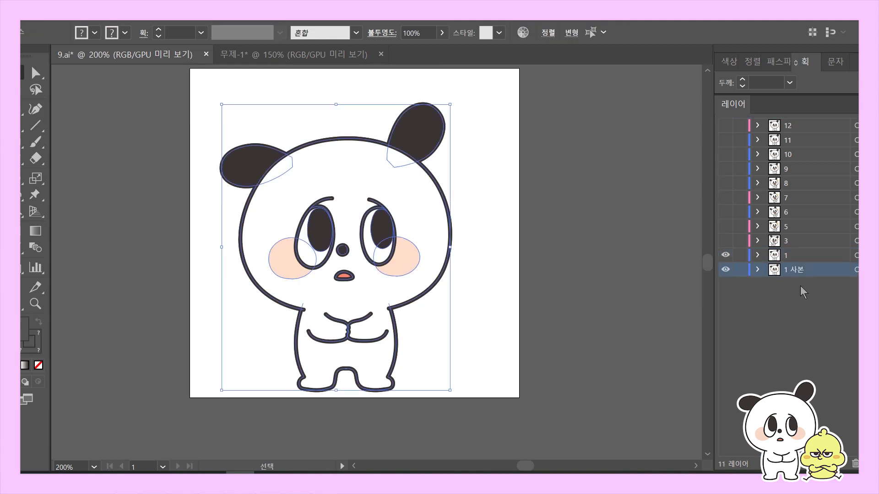
pyautogui.click(801, 240)
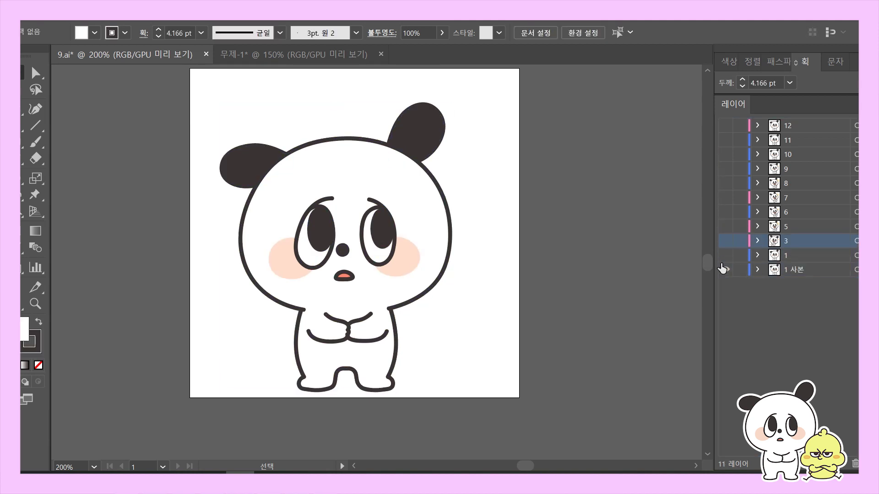
pyautogui.click(804, 259)
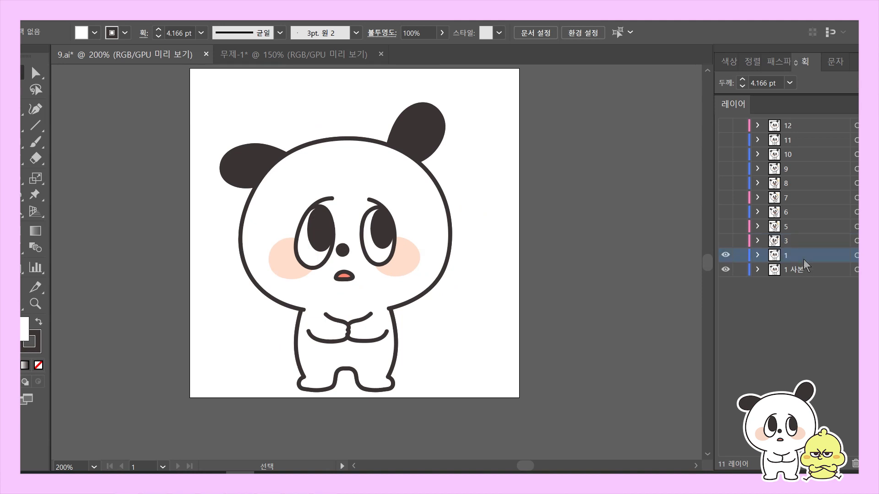
pyautogui.click(804, 241)
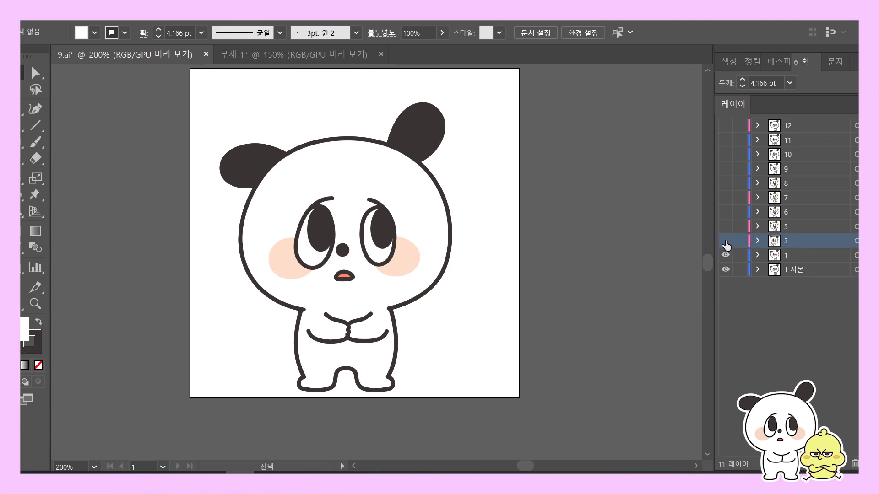
pyautogui.click(726, 240)
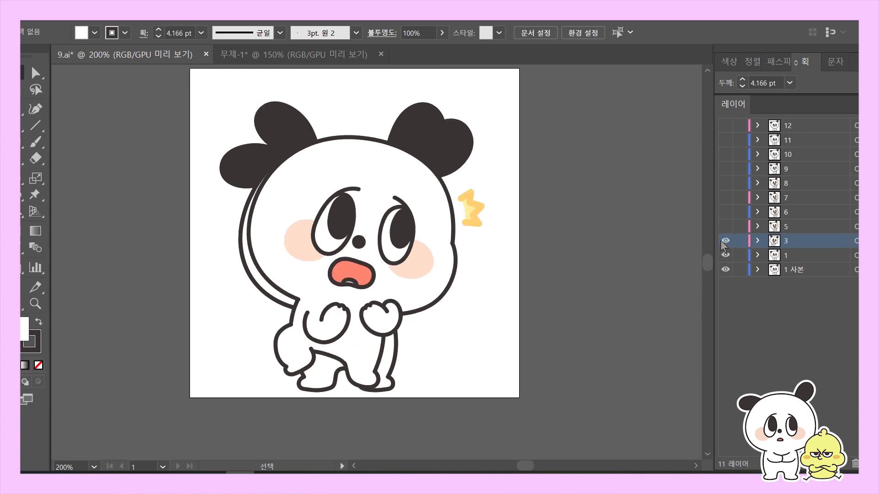
pyautogui.moveTo(523, 306); pyautogui.dragTo(528, 341)
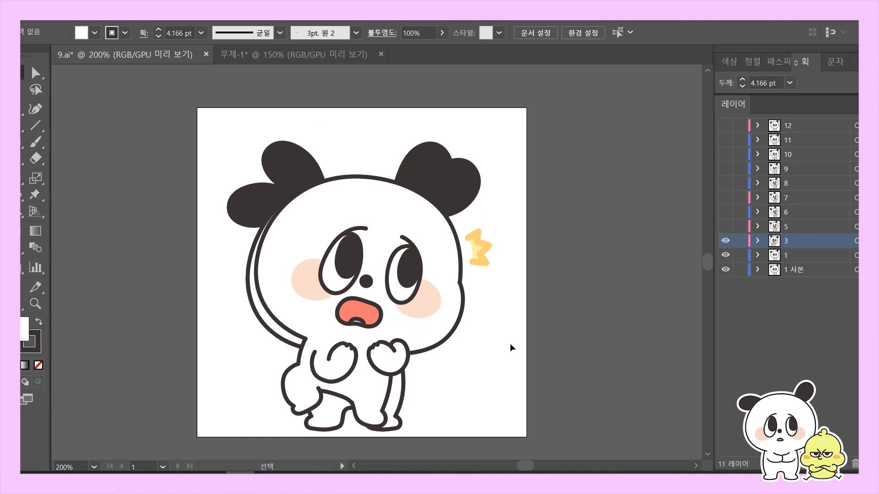
# - Make layer 1 active and lock layers 3 and 1 사본 so only layer 1's artwork can be selected
pyautogui.click(792, 255)
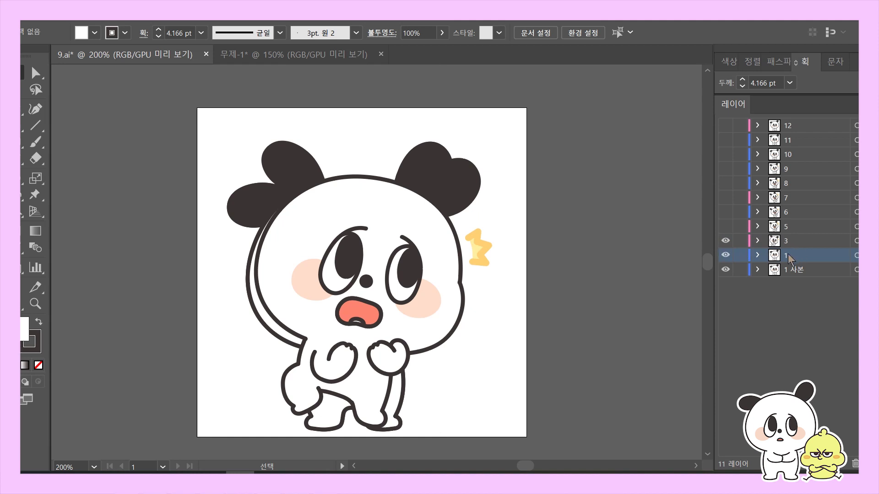
pyautogui.click(741, 242)
pyautogui.click(740, 270)
pyautogui.scroll(1, 525, 365)
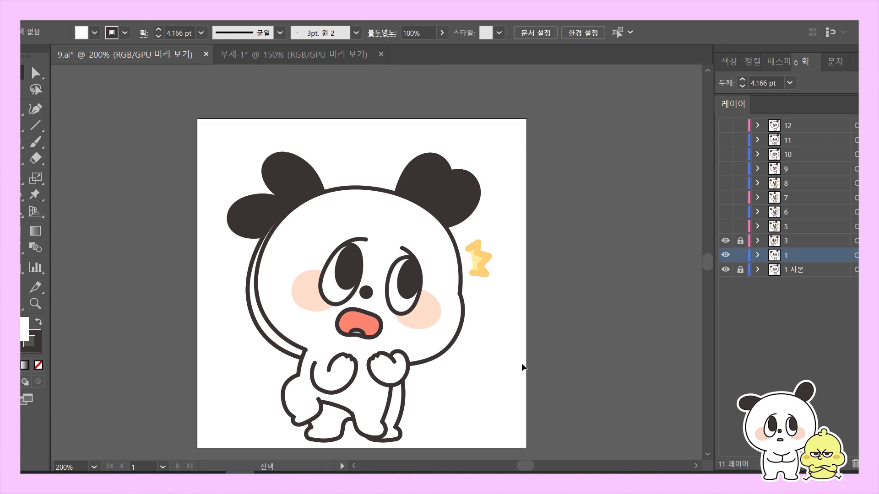
pyautogui.moveTo(477, 429); pyautogui.dragTo(198, 112)
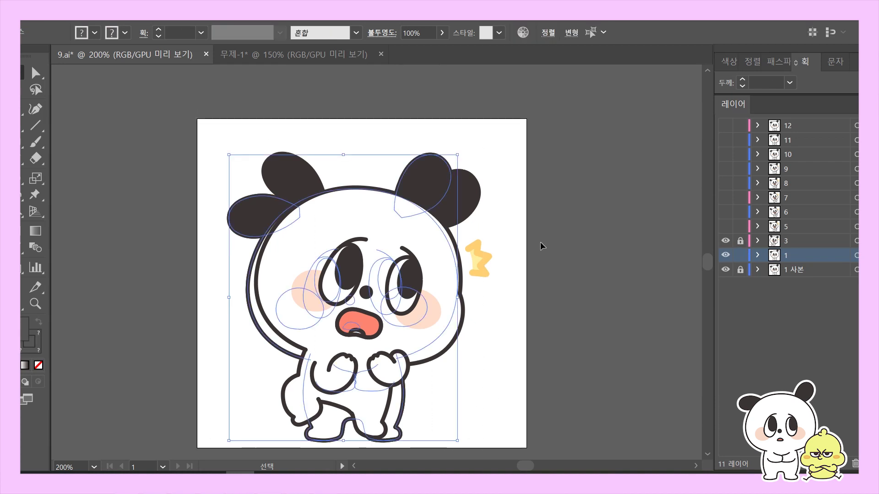
pyautogui.click(507, 321)
# - Turn on outline view to show the overlapping panda drawings as paths only
pyautogui.hotkey('ctrl', '=')
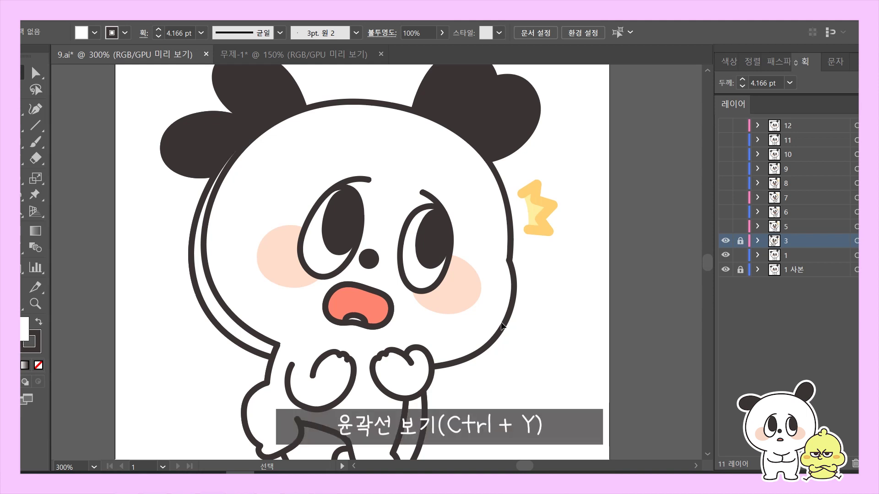
pyautogui.press('ctrl')
pyautogui.hotkey('ctrl', 'y')
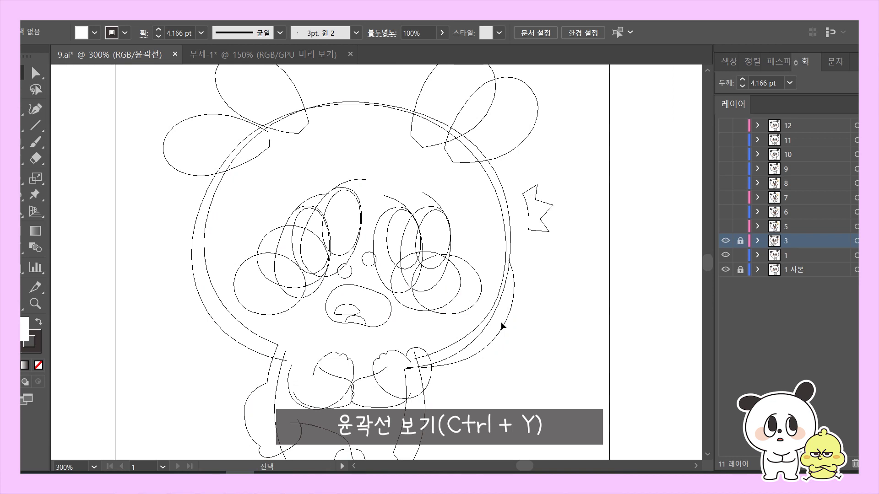
pyautogui.hotkey('ctrl', '-')
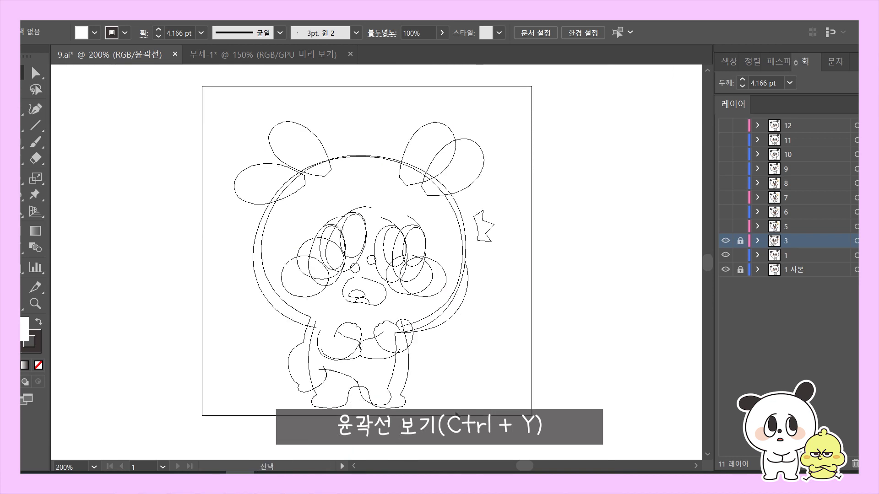
pyautogui.hotkey('ctrl', 'y')
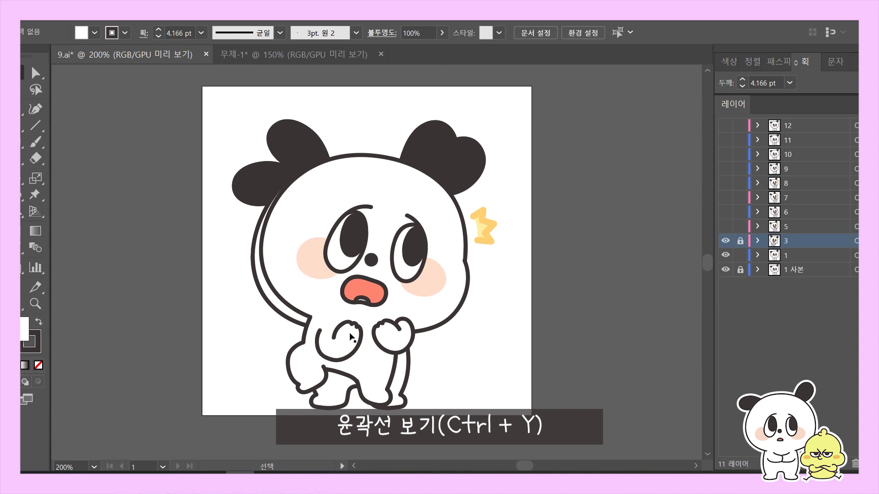
pyautogui.click(293, 308)
pyautogui.click(474, 363)
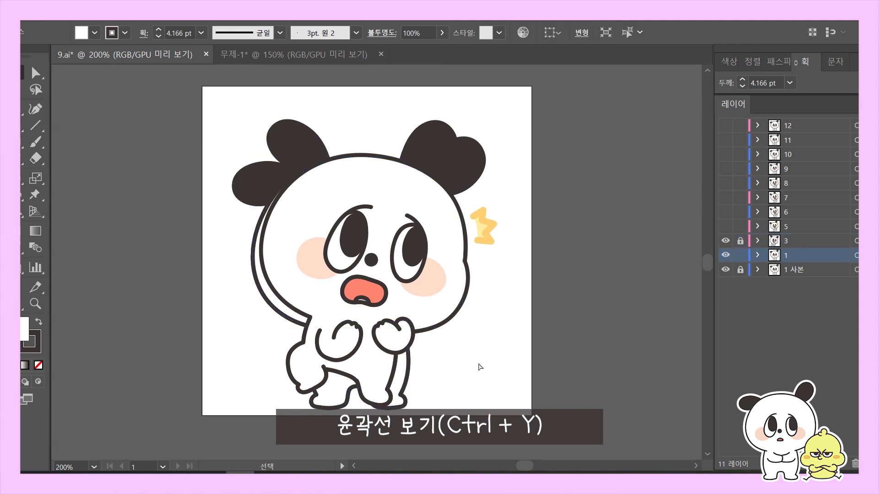
pyautogui.hotkey('ctrl', 'y')
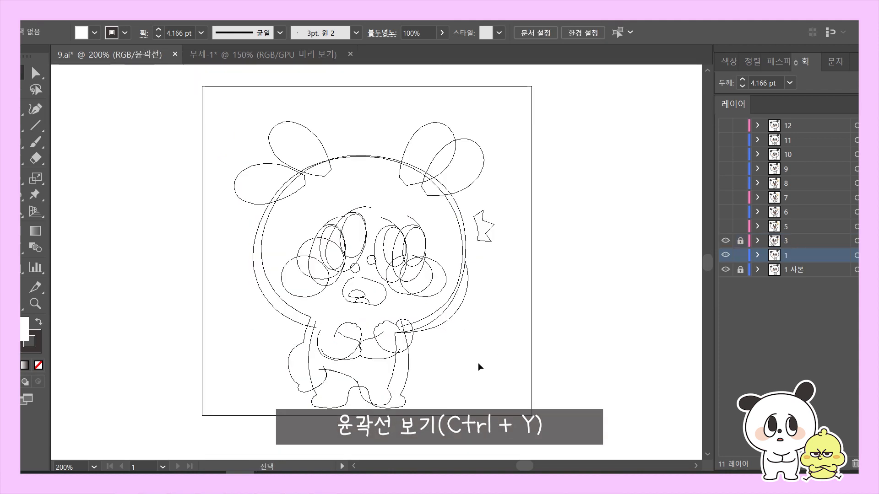
pyautogui.hotkey('ctrl', '+')
pyautogui.hotkey('ctrl', '+')
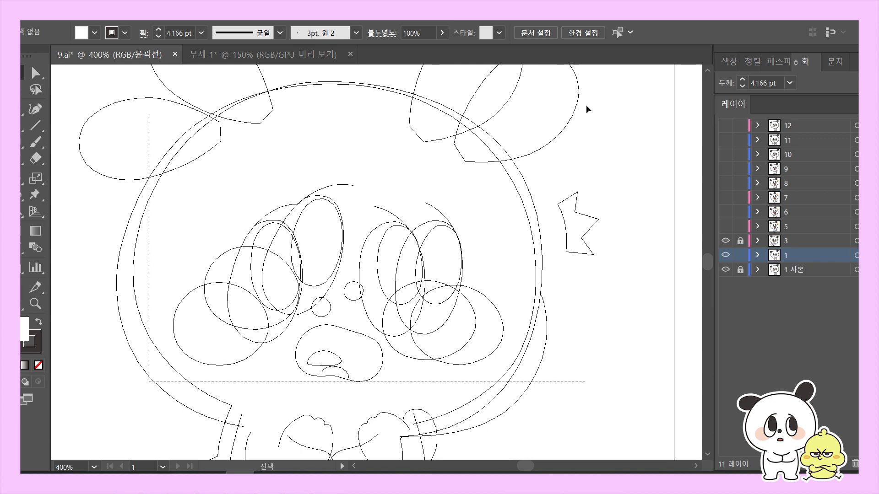
# - Select layer 1's head with ears and face, and move and rotate it midway between the head outlines of layers 1 사본 and 3
pyautogui.scroll(5, 582, 92)
pyautogui.hotkey('ctrl', '-')
pyautogui.hotkey('ctrl', 'a')
pyautogui.scroll(-1, 343, 224)
pyautogui.hscroll(1, 343, 224)
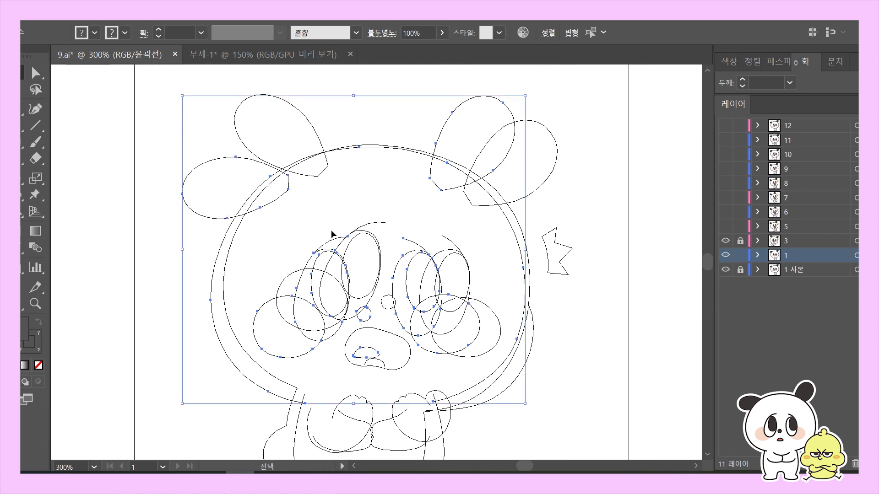
pyautogui.click(814, 270)
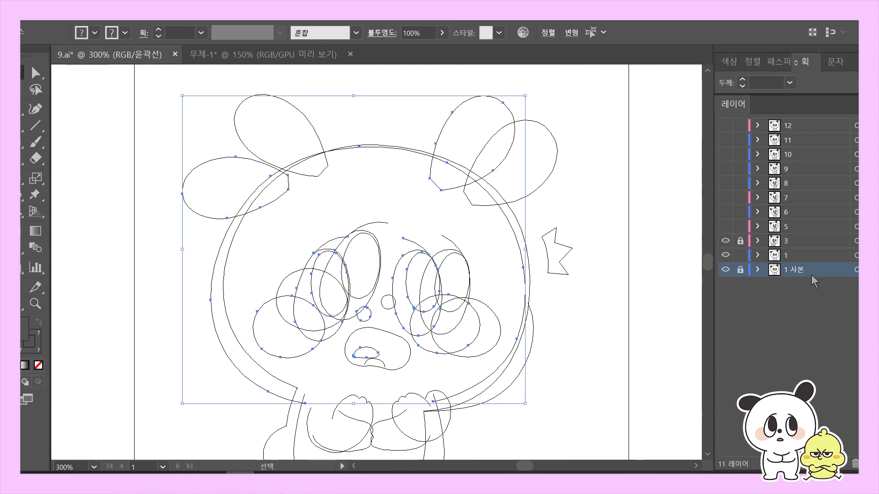
pyautogui.click(814, 247)
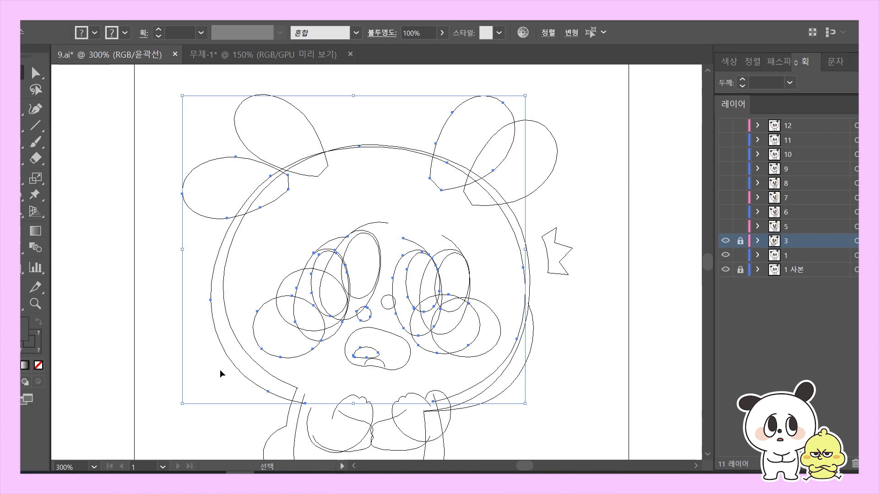
pyautogui.click(268, 391)
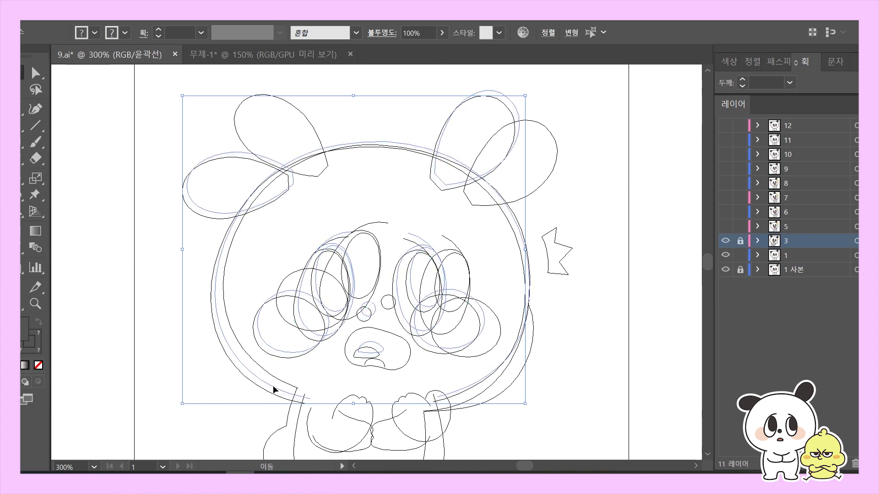
pyautogui.moveTo(537, 84); pyautogui.dragTo(545, 102)
pyautogui.hotkey('ctrl', 'z')
pyautogui.hotkey('ctrl', 'z')
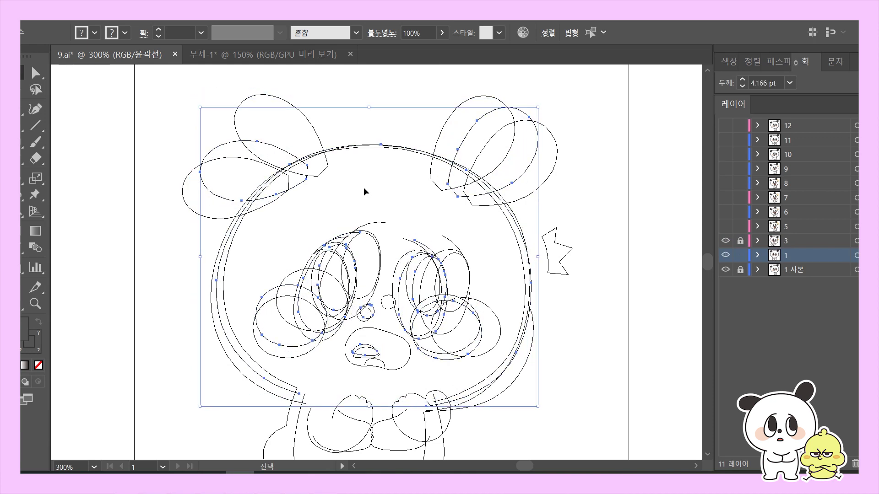
# - Rotate each of layer 1's ears individually to an in-between angle between the ears of layers 1 사본 and 3
pyautogui.click(354, 187)
pyautogui.moveTo(191, 136); pyautogui.dragTo(246, 156)
pyautogui.press('r')
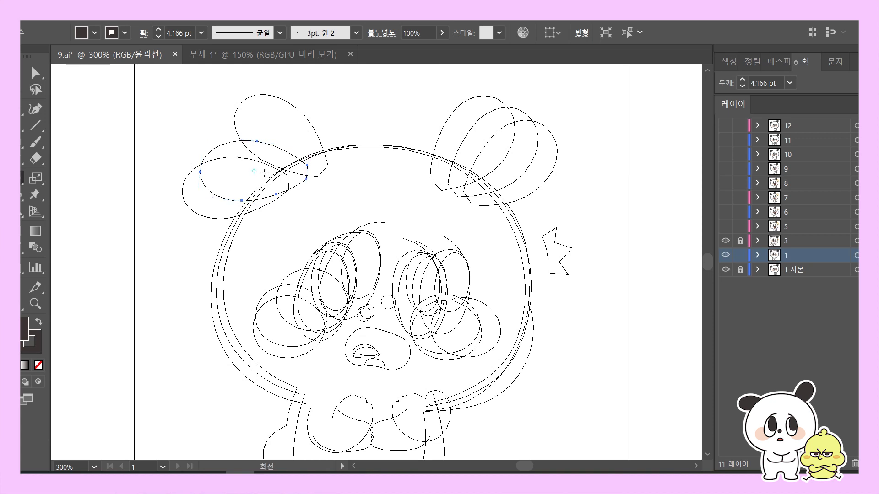
pyautogui.moveTo(302, 156); pyautogui.dragTo(238, 164)
pyautogui.hotkey('ctrl', 'shift', 'a')
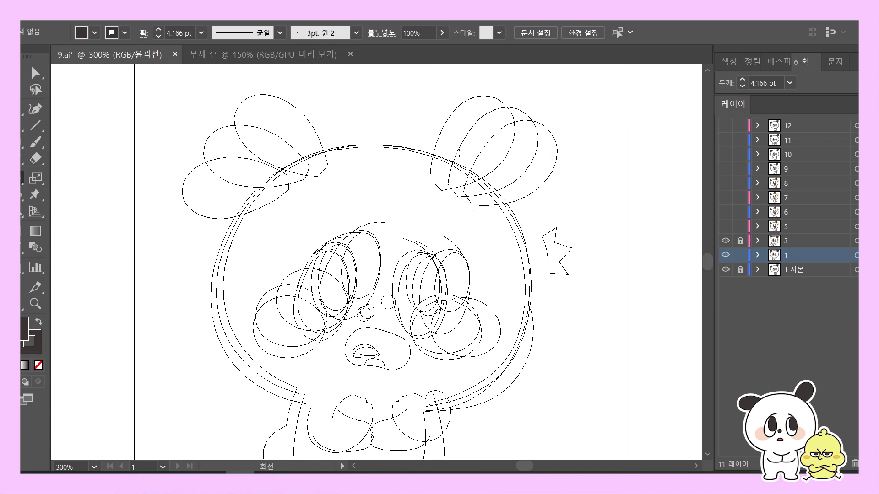
pyautogui.keyDown('ctrl'); pyautogui.click(502, 140); pyautogui.keyUp('ctrl')
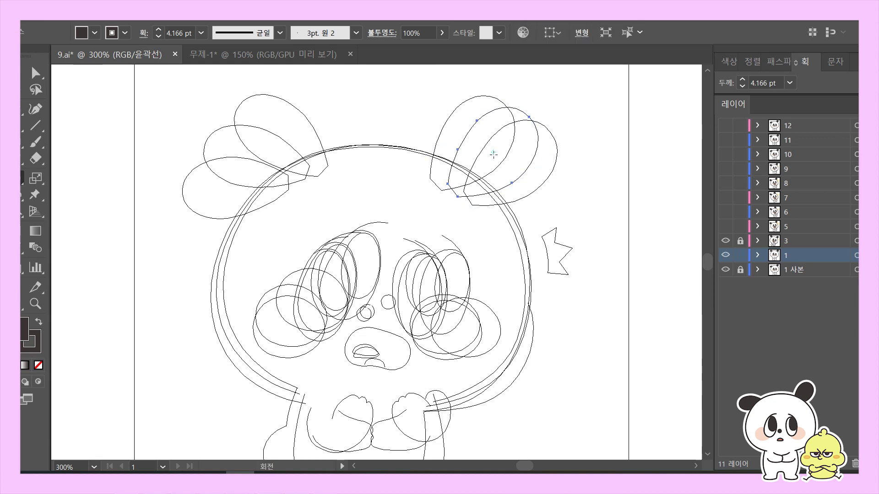
pyautogui.moveTo(503, 151); pyautogui.dragTo(503, 138)
pyautogui.hotkey('ctrl', 'shift', 'a')
# - Move layer 1's eyes, nose, cheeks and mouth up and to the right, midway between the two key poses
pyautogui.press('v')
pyautogui.moveTo(298, 238); pyautogui.dragTo(471, 364)
pyautogui.scroll(-1, 329, 234)
pyautogui.hotkey('ctrl', '+')
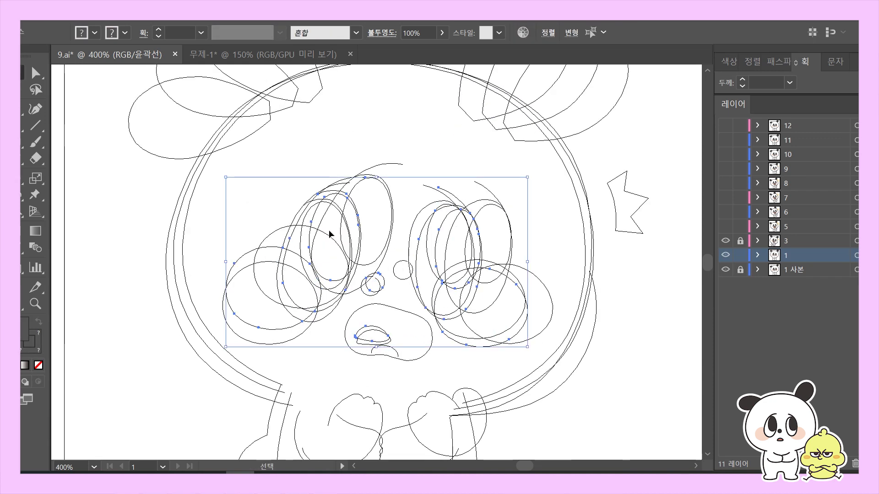
pyautogui.press('Up')
pyautogui.press('Up')
pyautogui.press('Right')
pyautogui.press('Right')
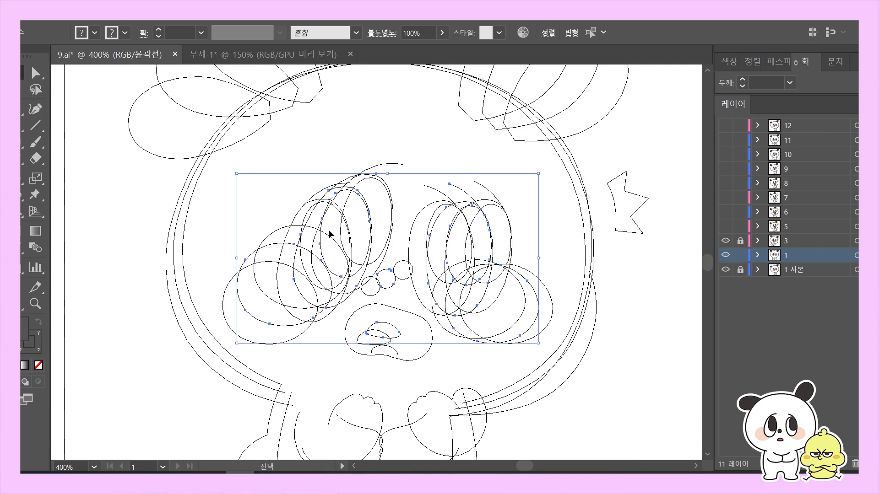
pyautogui.click(561, 271)
# - Delete layer 1's old mouth shape so only the key poses' mouths remain as guides
pyautogui.scroll(-6, 407, 333)
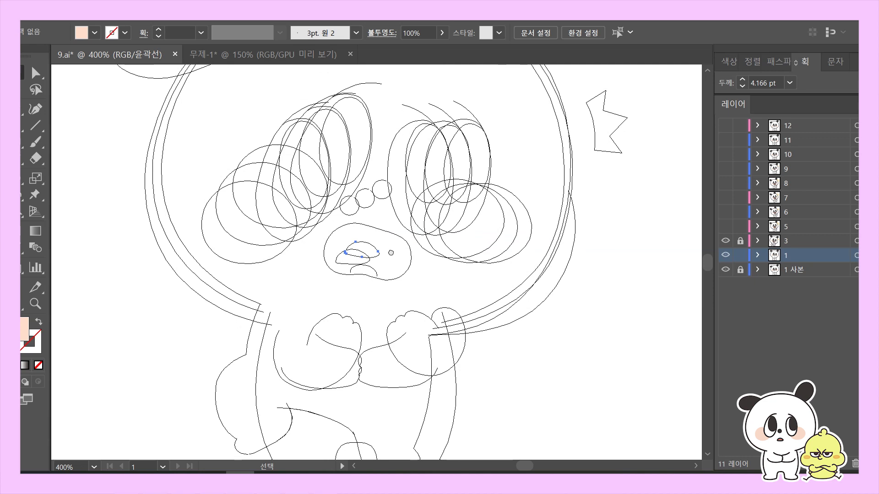
pyautogui.click(388, 194)
pyautogui.scroll(-1, 449, 298)
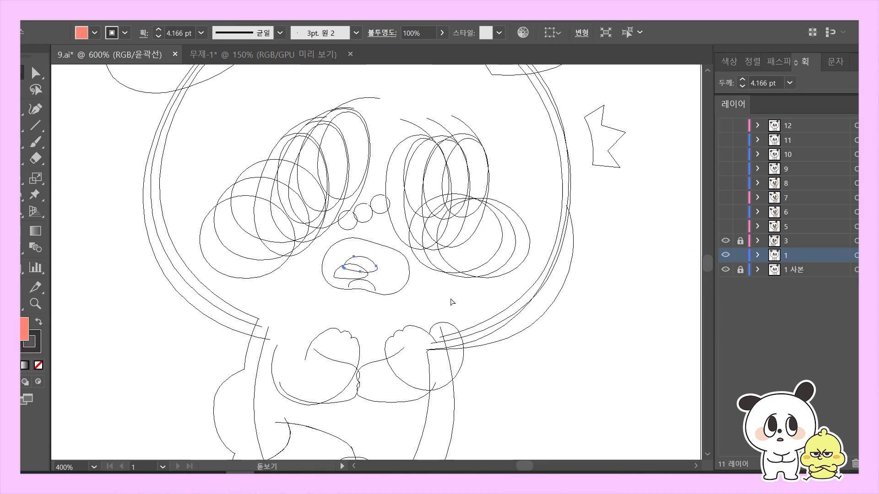
pyautogui.scroll(3, 449, 298)
pyautogui.click(450, 298)
pyautogui.moveTo(423, 281); pyautogui.dragTo(399, 296)
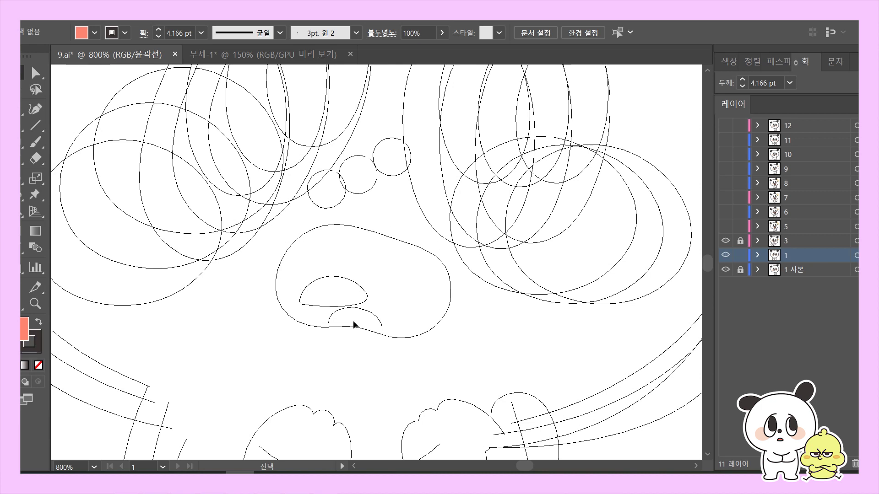
# - Draw a new closed mouth on layer 1 with the Pencil tool, sized between the two key-pose mouths
pyautogui.press('n')
pyautogui.moveTo(449, 326); pyautogui.dragTo(438, 360)
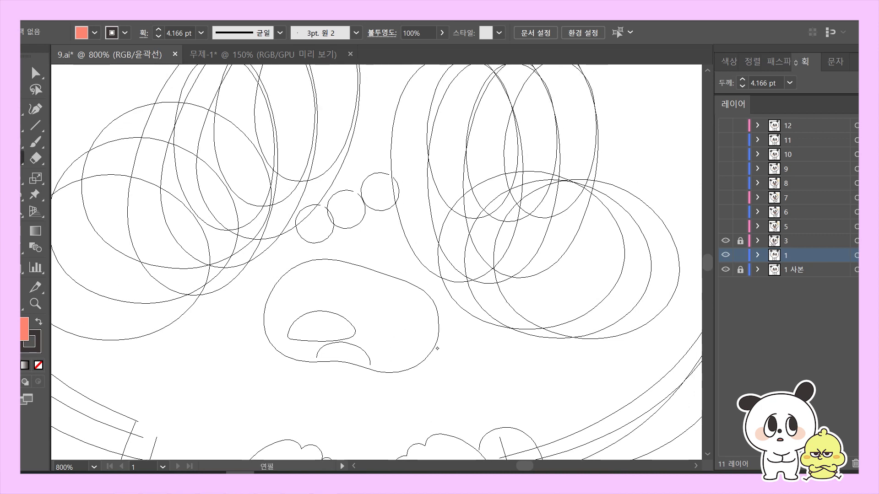
pyautogui.moveTo(286, 321)
pyautogui.mouseDown()
pyautogui.moveTo(409, 343)
pyautogui.moveTo(282, 311)
pyautogui.moveTo(285, 323)
pyautogui.mouseUp()
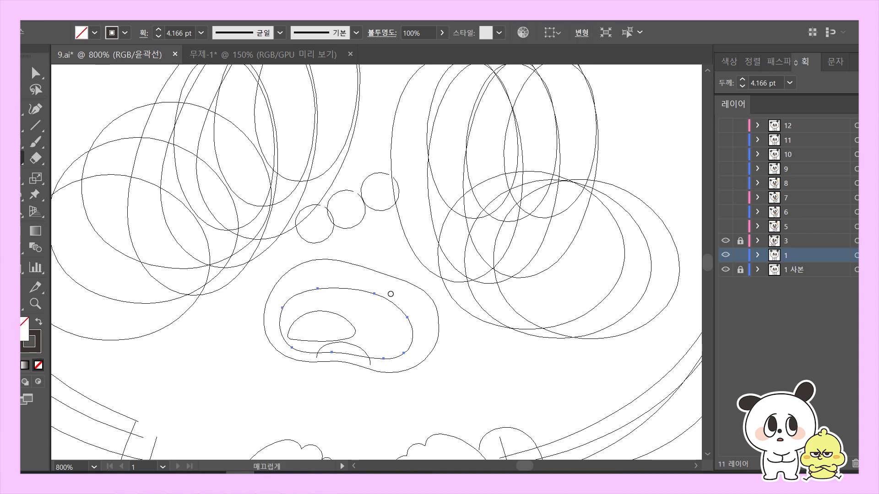
pyautogui.hotkey('ctrl', 'shift', 'a')
# - Delete layer 1's old arms so they can be redrawn over the key-pose outlines
pyautogui.moveTo(325, 355); pyautogui.dragTo(434, 114)
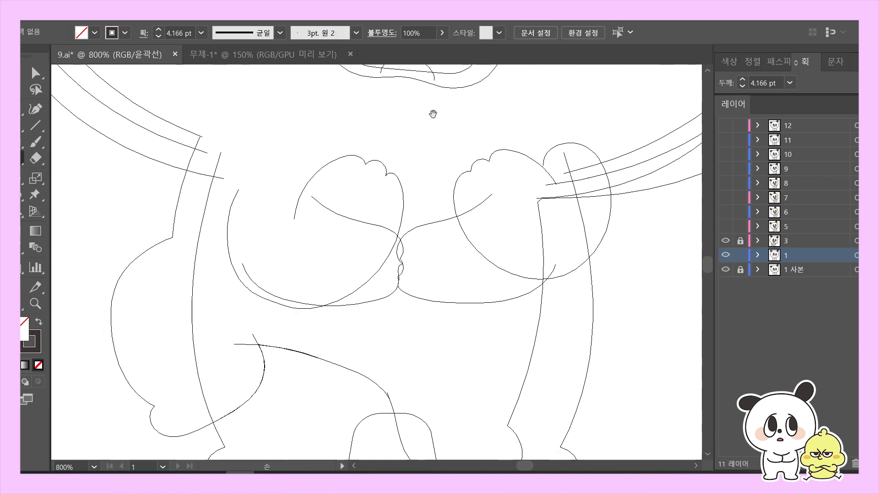
pyautogui.press('v')
pyautogui.moveTo(305, 321); pyautogui.dragTo(493, 210)
pyautogui.hotkey('ctrl', 'shift', 'a')
pyautogui.scroll(1, 445, 242)
# - Draw the panda's left-hand arm and bumpy paw with the Pencil tool, midway between the key-pose arms
pyautogui.press('n')
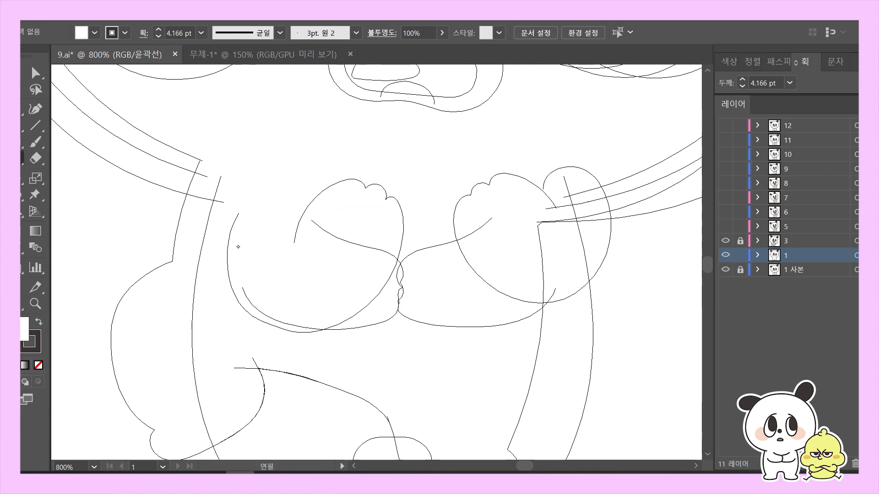
pyautogui.moveTo(235, 279); pyautogui.dragTo(238, 292)
pyautogui.moveTo(284, 328); pyautogui.dragTo(316, 330)
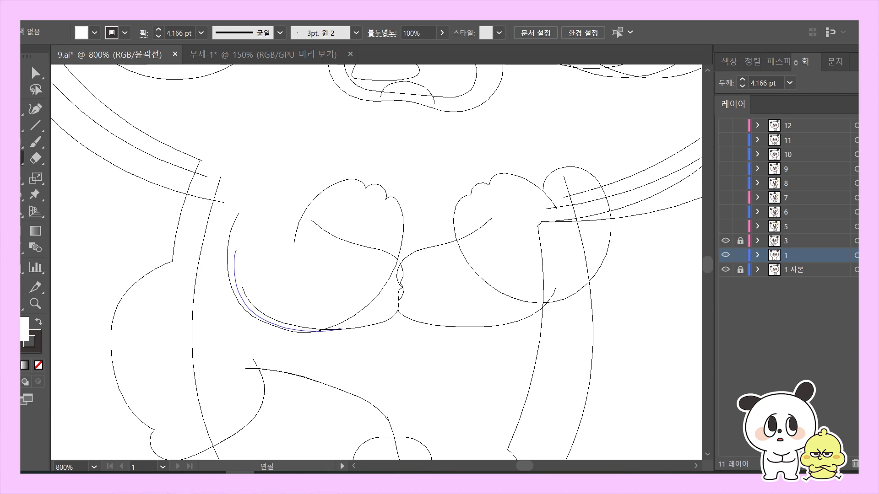
pyautogui.moveTo(380, 304)
pyautogui.mouseDown()
pyautogui.moveTo(395, 272)
pyautogui.moveTo(391, 241)
pyautogui.moveTo(301, 238)
pyautogui.mouseUp()
# - Refine the new left-hand arm's lower curve and paw by adjusting its anchor points
pyautogui.click(36, 72)
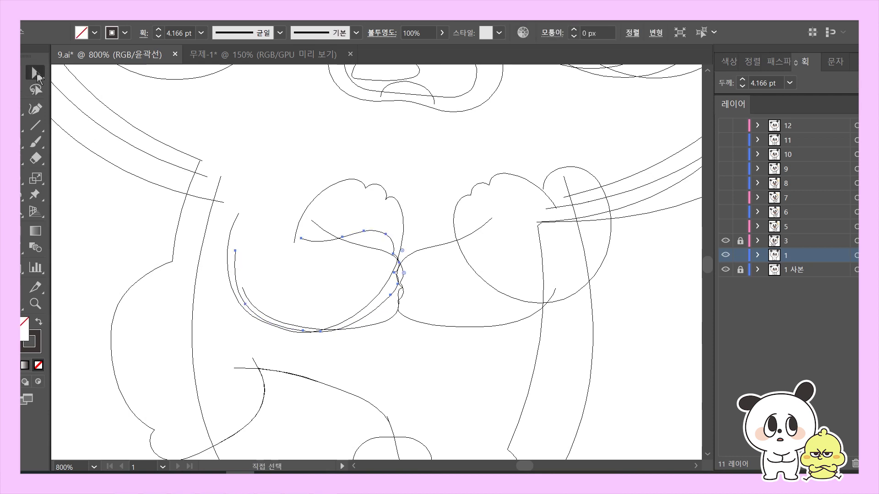
pyautogui.click(320, 330)
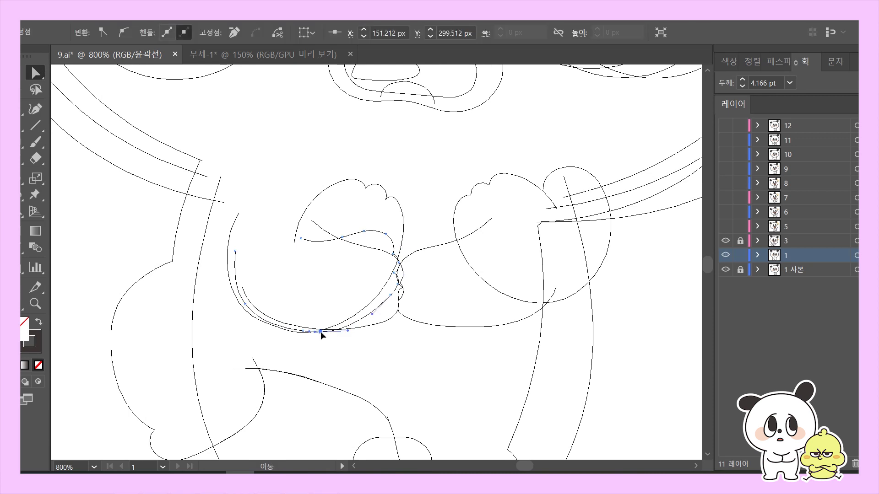
pyautogui.click(319, 340)
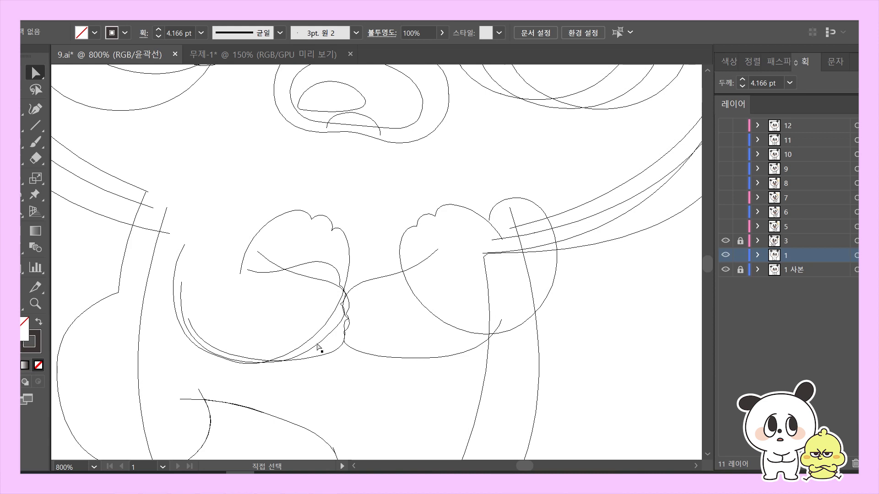
pyautogui.click(317, 346)
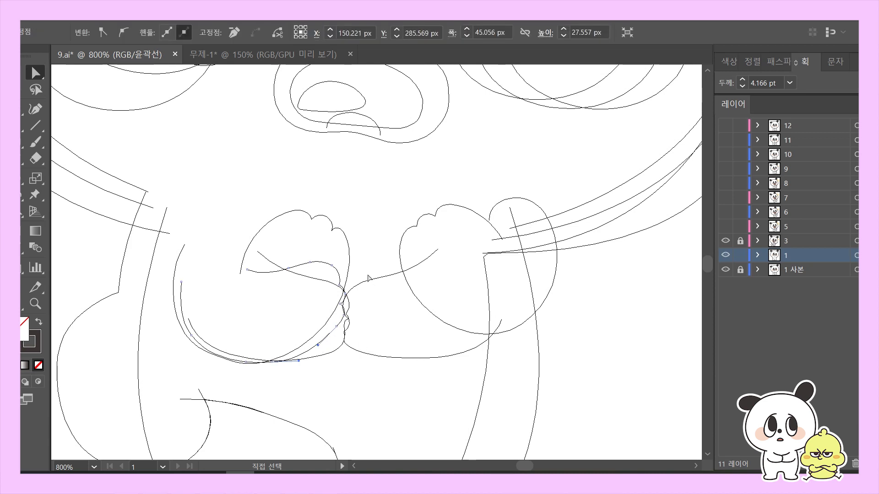
pyautogui.moveTo(363, 266); pyautogui.dragTo(306, 332)
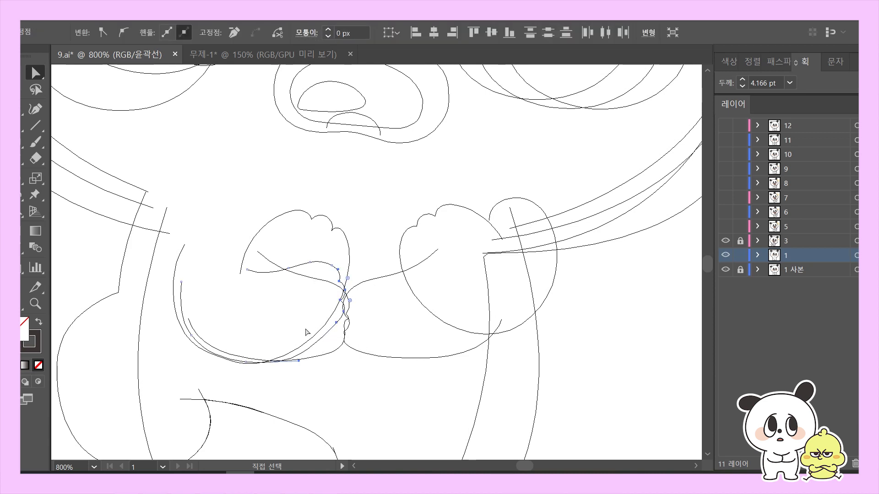
pyautogui.click(444, 307)
# - Draw the panda's right-hand arm and paw with the Pencil tool, midway between the key-pose arms
pyautogui.moveTo(443, 307); pyautogui.dragTo(388, 326)
pyautogui.press('n')
pyautogui.moveTo(405, 269)
pyautogui.mouseDown()
pyautogui.moveTo(313, 308)
pyautogui.moveTo(434, 249)
pyautogui.moveTo(416, 260)
pyautogui.mouseUp()
# - Adjust the right-hand arm's anchor points to smooth the paw and join its open ends
pyautogui.press('a')
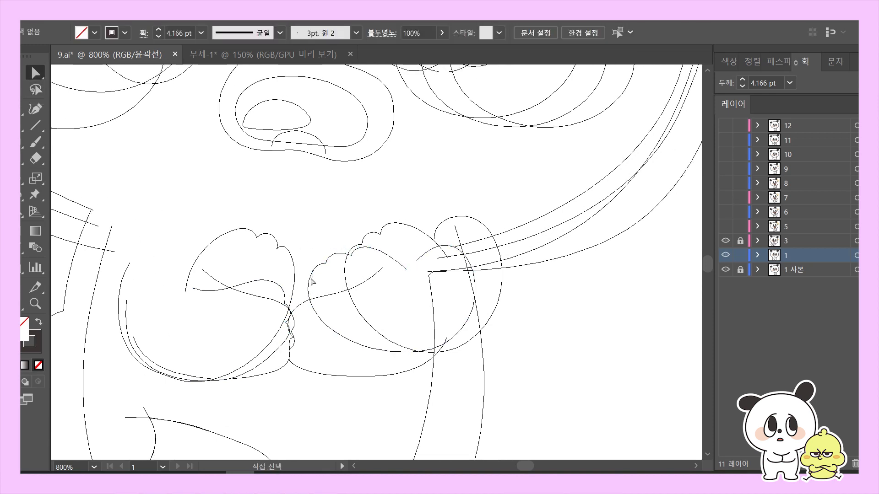
pyautogui.click(311, 278)
pyautogui.click(337, 255)
pyautogui.click(405, 269)
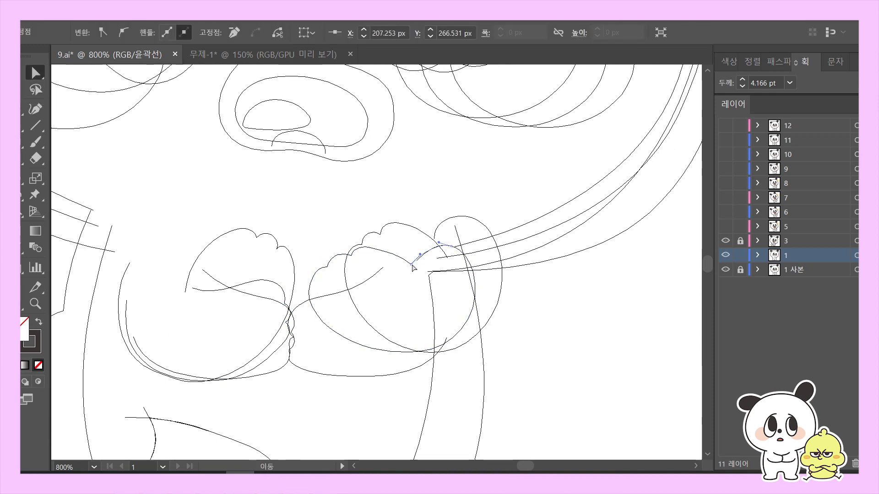
pyautogui.click(411, 392)
# - Delete layer 1's old body and legs, leaving the locked key-pose outlines as guides
pyautogui.scroll(-4, 412, 392)
pyautogui.hscroll(-8, 412, 392)
pyautogui.press('v')
pyautogui.moveTo(356, 395)
pyautogui.mouseDown()
pyautogui.moveTo(310, 298)
pyautogui.moveTo(314, 363)
pyautogui.mouseUp()
pyautogui.click(314, 363)
# - Draw the in-between body with both legs with the Pencil tool, tracing midway between the key-pose body outlines
pyautogui.press('n')
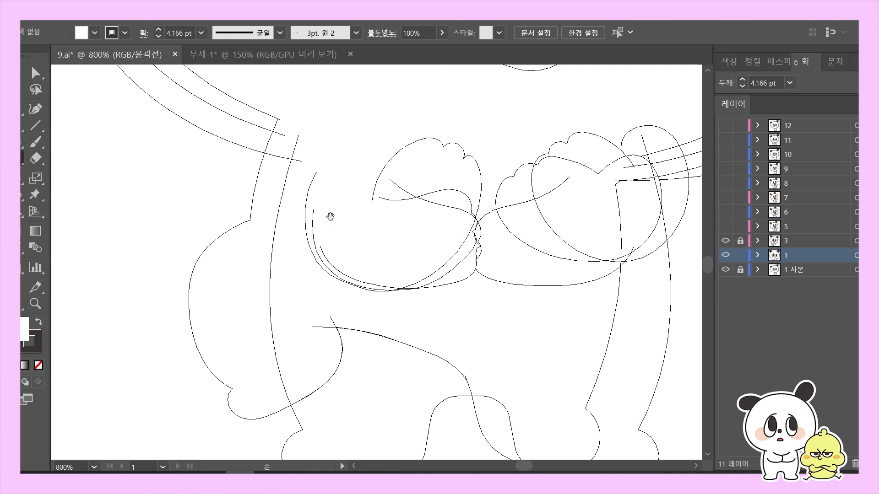
pyautogui.scroll(-1, 319, 206)
pyautogui.hscroll(1, 319, 205)
pyautogui.hotkey('ctrl', '-')
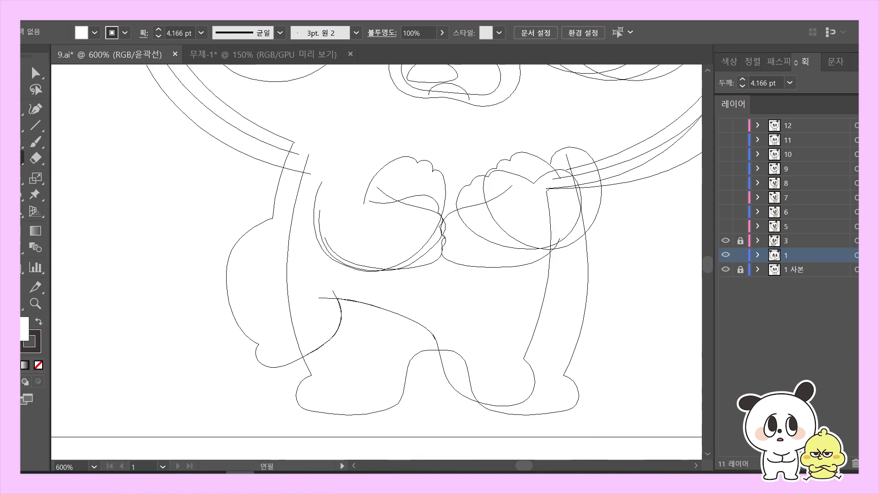
pyautogui.moveTo(297, 158); pyautogui.dragTo(268, 258)
pyautogui.moveTo(267, 342); pyautogui.dragTo(280, 357)
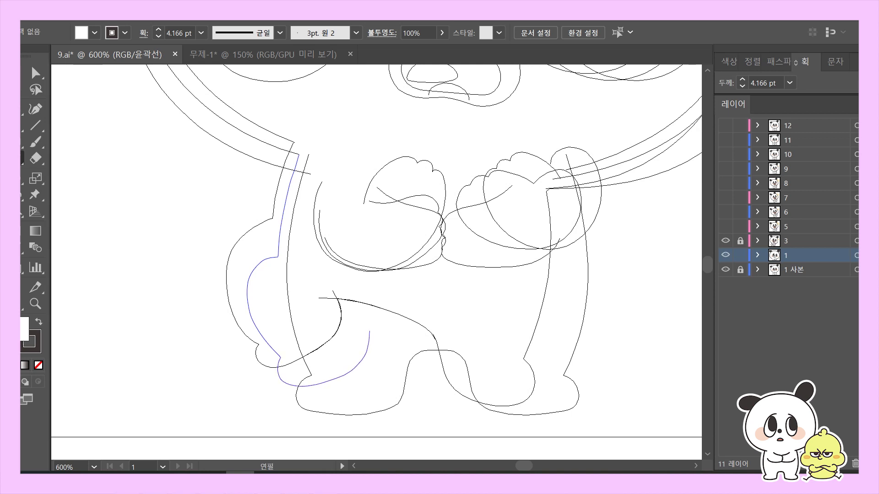
pyautogui.moveTo(393, 323)
pyautogui.mouseDown()
pyautogui.moveTo(443, 340)
pyautogui.moveTo(464, 390)
pyautogui.mouseUp()
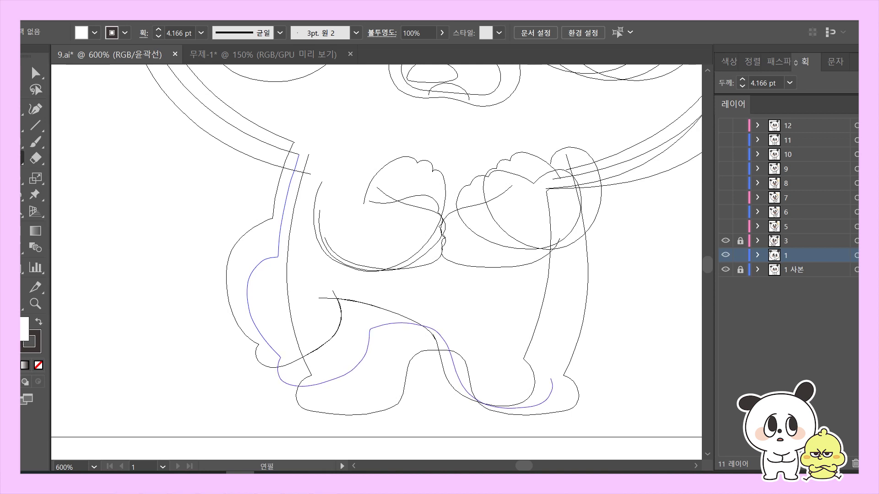
pyautogui.moveTo(541, 362)
pyautogui.mouseDown()
pyautogui.moveTo(559, 231)
pyautogui.moveTo(551, 181)
pyautogui.mouseUp()
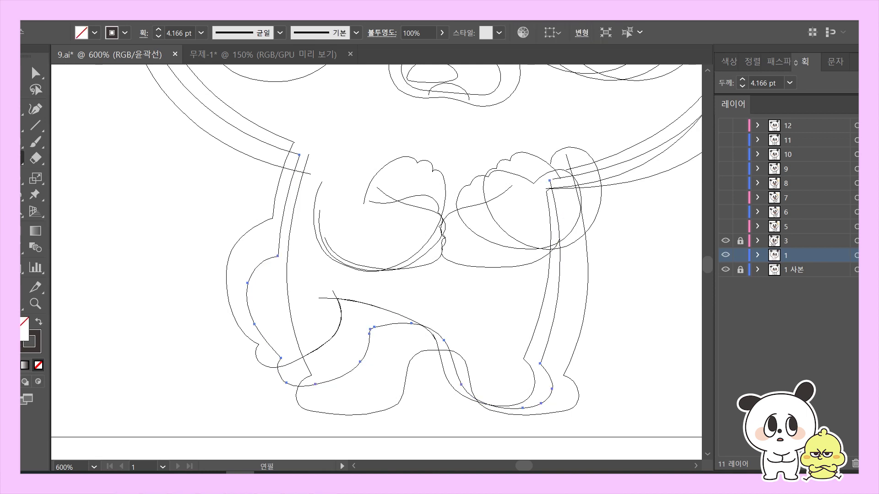
# - Move the new body's anchor points at the right-hand ankle, right-hand neck end and inner leg to refine its outline
pyautogui.click(36, 73)
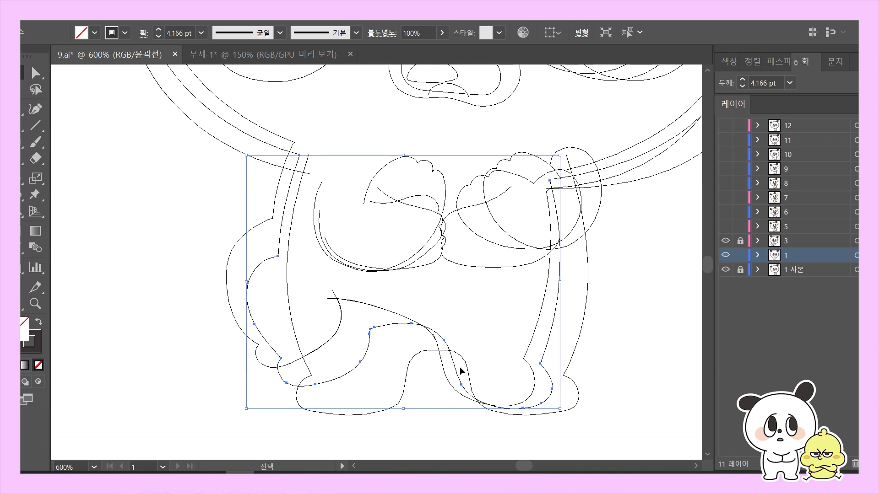
pyautogui.click(542, 365)
pyautogui.moveTo(541, 363); pyautogui.dragTo(544, 364)
pyautogui.click(611, 172)
pyautogui.moveTo(550, 181); pyautogui.dragTo(557, 181)
pyautogui.click(276, 282)
pyautogui.click(372, 329)
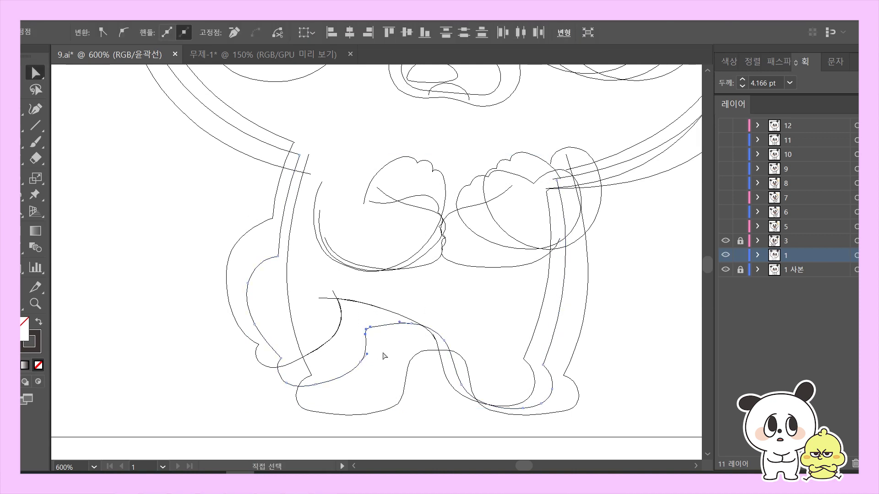
pyautogui.click(510, 288)
# - Turn off outline view and hide layers 3 and 1 사본 so only the in-between drawing shows
pyautogui.hotkey('ctrl', '-')
pyautogui.scroll(6, 509, 289)
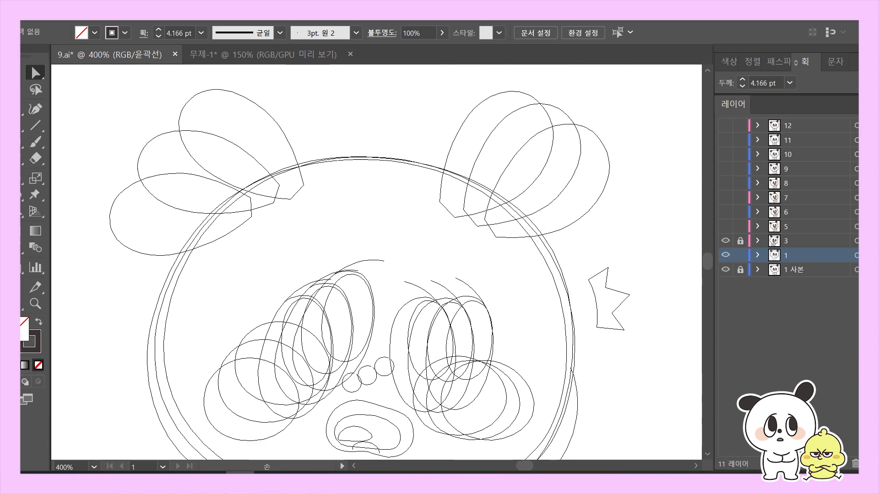
pyautogui.scroll(-5, 489, 212)
pyautogui.hotkey('ctrl', '-')
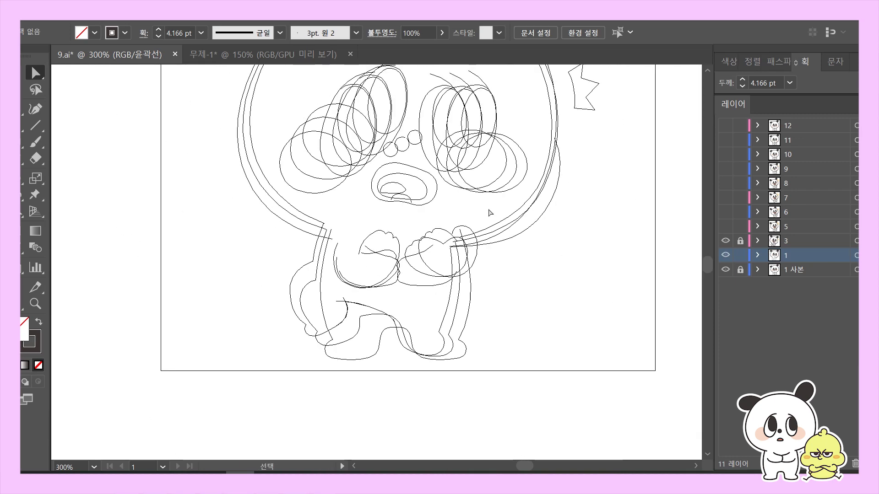
pyautogui.scroll(3, 487, 203)
pyautogui.scroll(1, 494, 279)
pyautogui.hotkey('ctrl', '-')
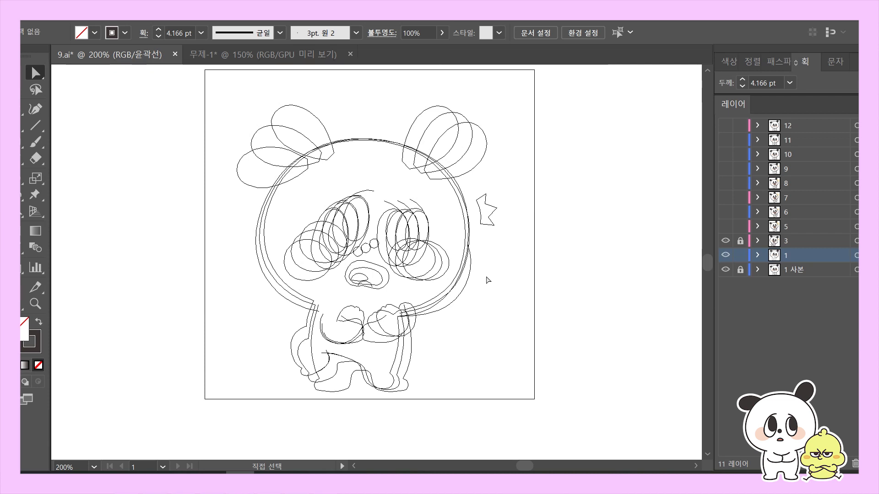
pyautogui.hotkey('ctrl', 'y')
pyautogui.scroll(1, 487, 279)
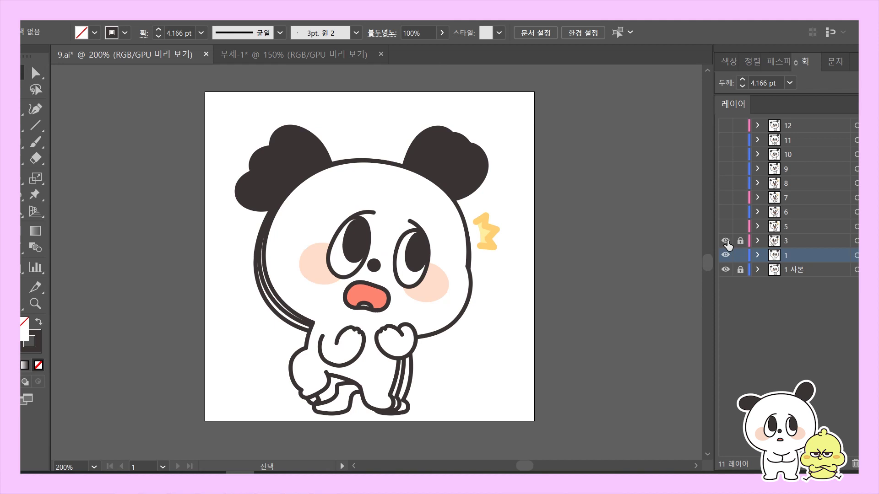
pyautogui.click(725, 241)
pyautogui.click(725, 270)
# - Select the redrawn body and arms and give their strokes round joins and round caps
pyautogui.moveTo(464, 396); pyautogui.dragTo(504, 376)
pyautogui.click(345, 331)
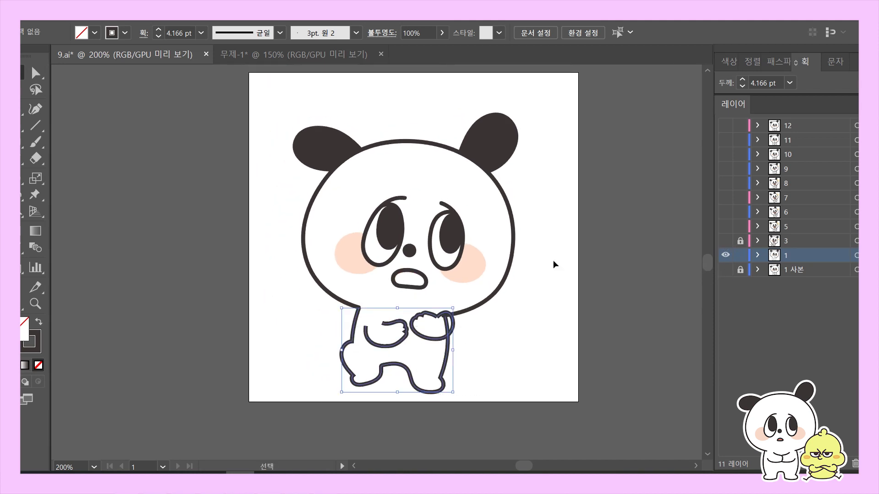
pyautogui.click(796, 64)
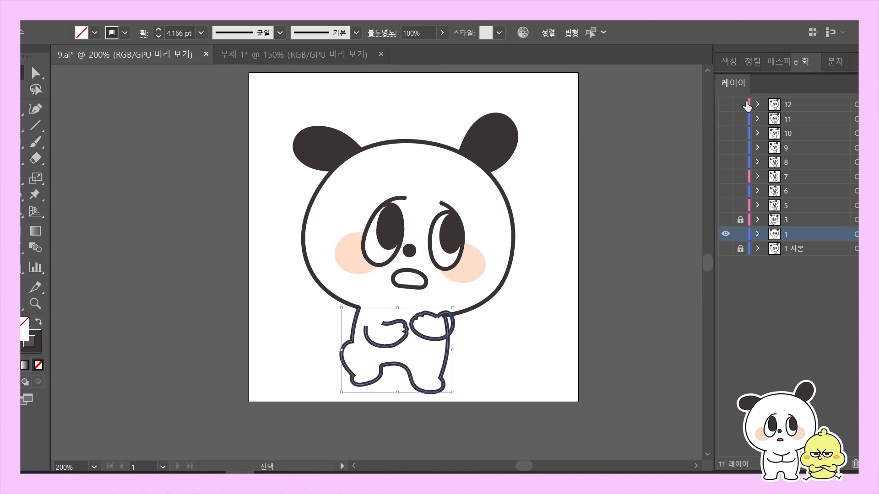
pyautogui.click(796, 65)
pyautogui.click(775, 120)
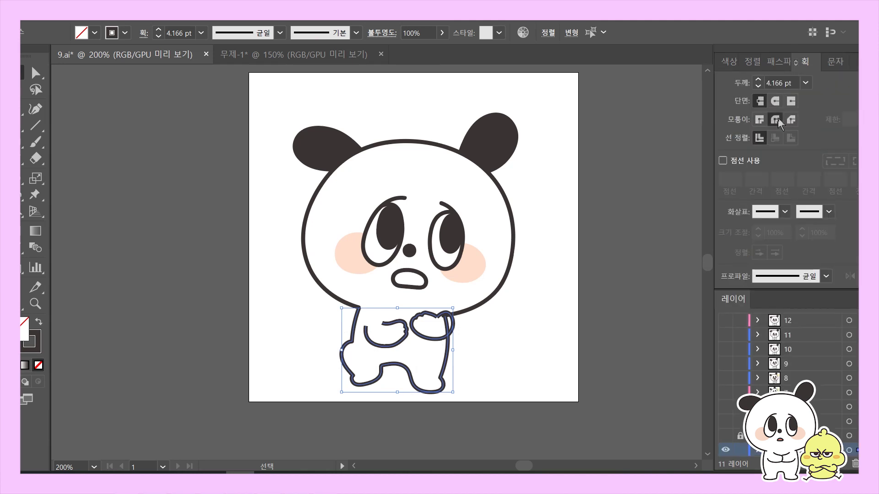
pyautogui.click(775, 101)
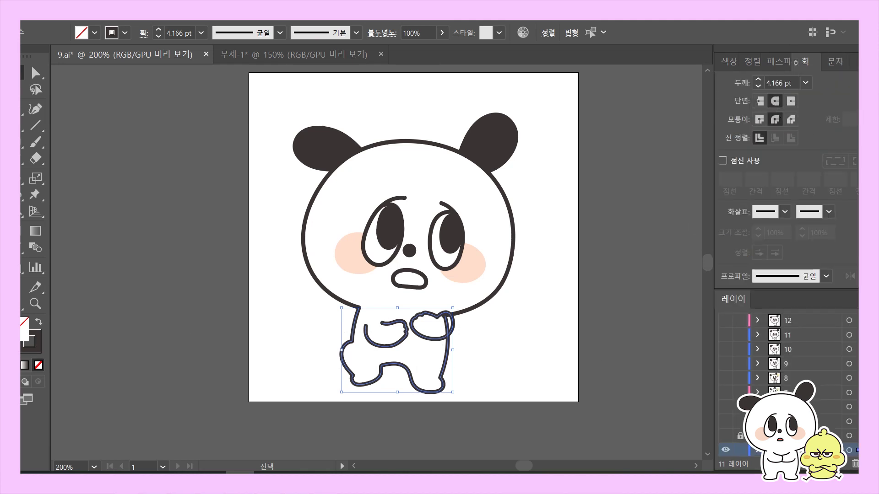
# - Fill the redrawn body and arms with white and arrange both arms in front of the body
pyautogui.click(842, 255)
pyautogui.click(492, 358)
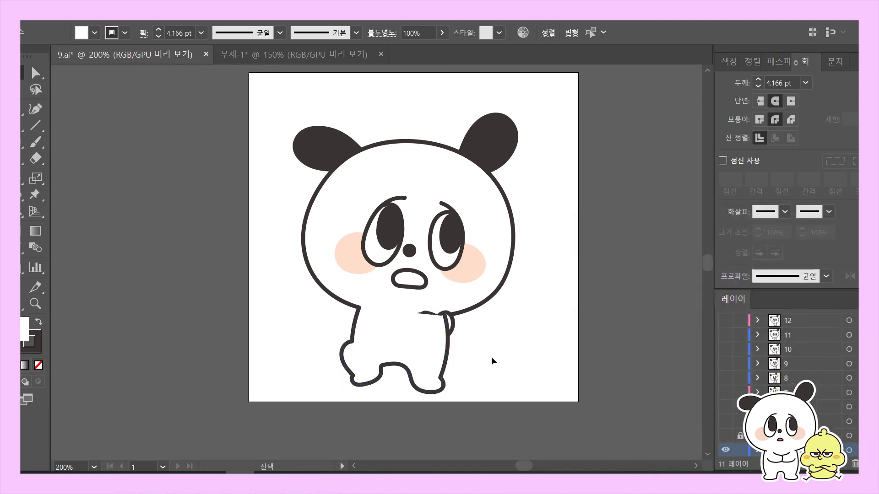
pyautogui.hotkey('ctrl', 'y')
pyautogui.hotkey('ctrl', 'y')
pyautogui.scroll(2, 505, 321)
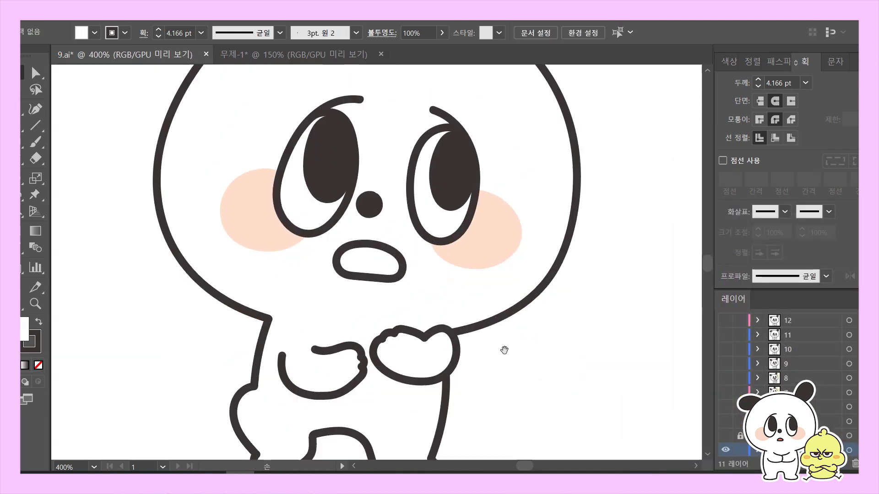
# - In outline view, adjust the direction handle at the lower edge of the left-hand arm to smooth its underside curve
pyautogui.click(354, 355)
pyautogui.press('a')
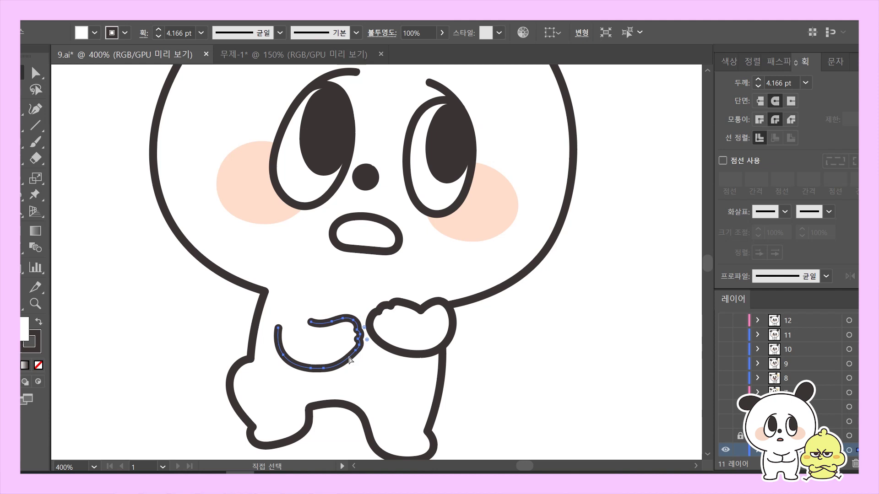
pyautogui.hotkey('ctrl', 'y')
pyautogui.press('v')
pyautogui.hotkey('ctrl', '=')
pyautogui.hotkey('ctrl', '=')
pyautogui.hotkey('ctrl', '=')
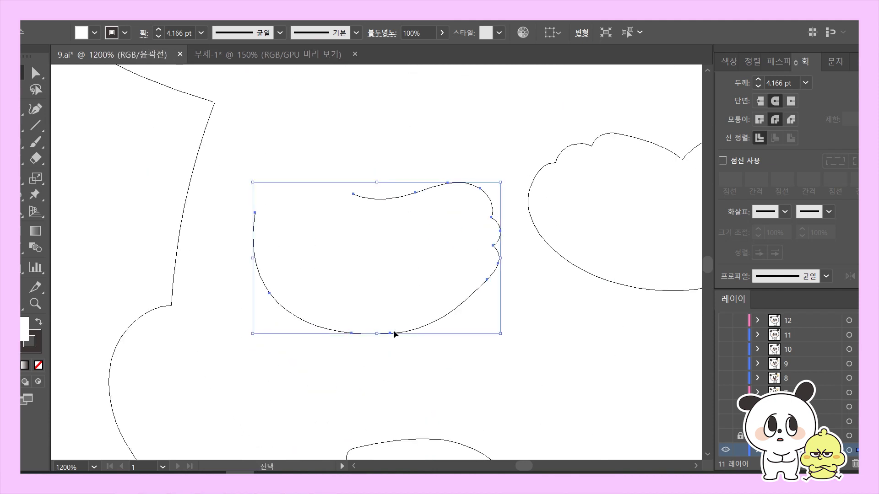
pyautogui.press('a')
pyautogui.click(390, 333)
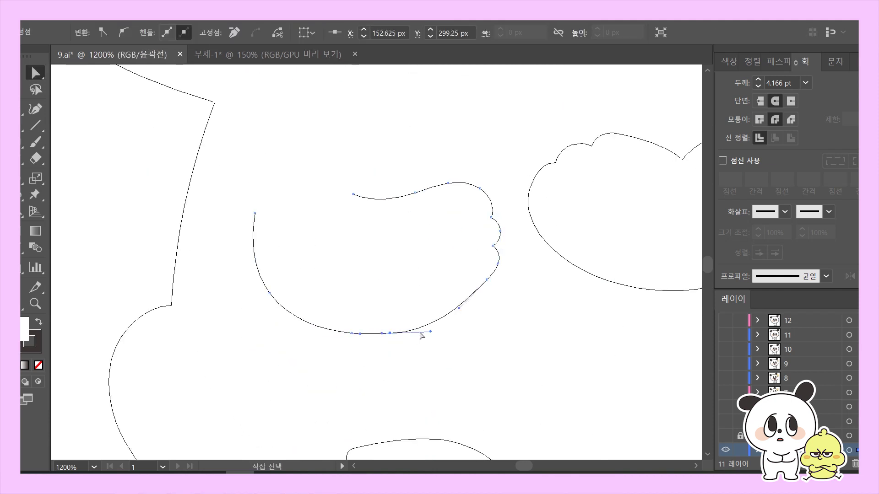
pyautogui.moveTo(430, 334); pyautogui.dragTo(451, 326)
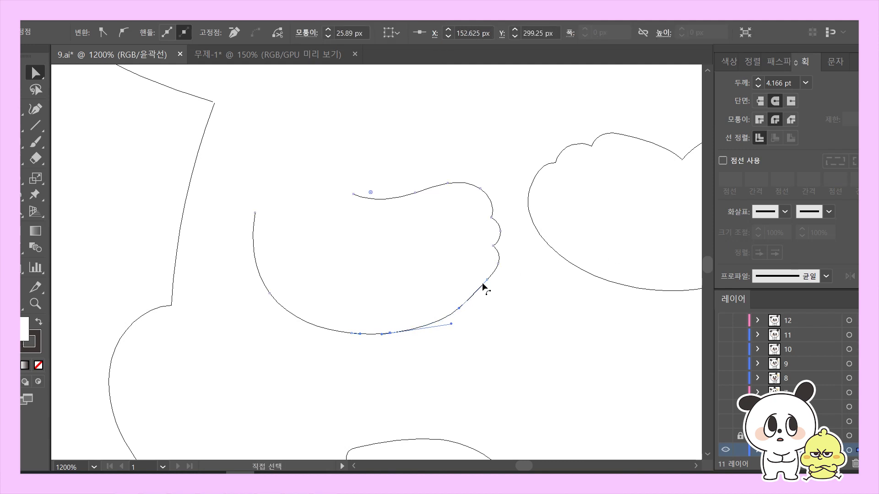
# - Refine the anchor points around the fingers of the right-hand paw, and return from outline view to the coloured preview
pyautogui.moveTo(577, 301); pyautogui.dragTo(378, 367)
pyautogui.click(353, 215)
pyautogui.moveTo(314, 176); pyautogui.dragTo(394, 225)
pyautogui.moveTo(303, 226); pyautogui.dragTo(356, 235)
pyautogui.hotkey('ctrl', '=')
pyautogui.hotkey('ctrl', '=')
pyautogui.hotkey('ctrl', 'shift', 'a')
pyautogui.press('v')
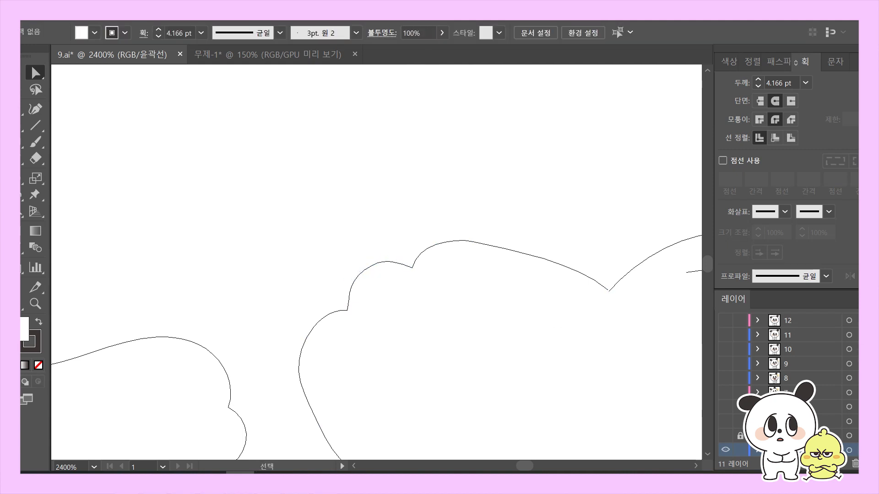
pyautogui.hotkey('ctrl', 'y')
pyautogui.hotkey('ctrl', '-')
pyautogui.hotkey('ctrl', '-')
pyautogui.hotkey('ctrl', '-')
pyautogui.hotkey('ctrl', '-')
pyautogui.hotkey('ctrl', '-')
pyautogui.hotkey('ctrl', '-')
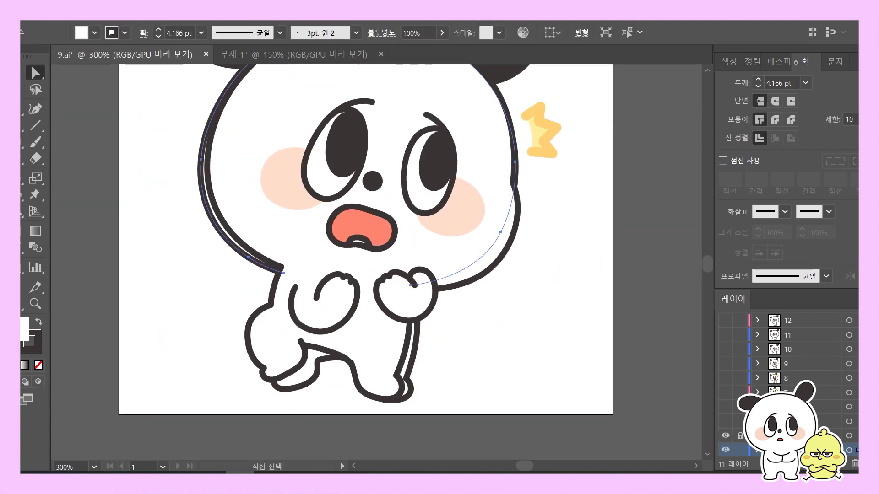
# - Select the lowest frame layers in turn and toggle their visibility to compare the first poses
pyautogui.click(792, 435)
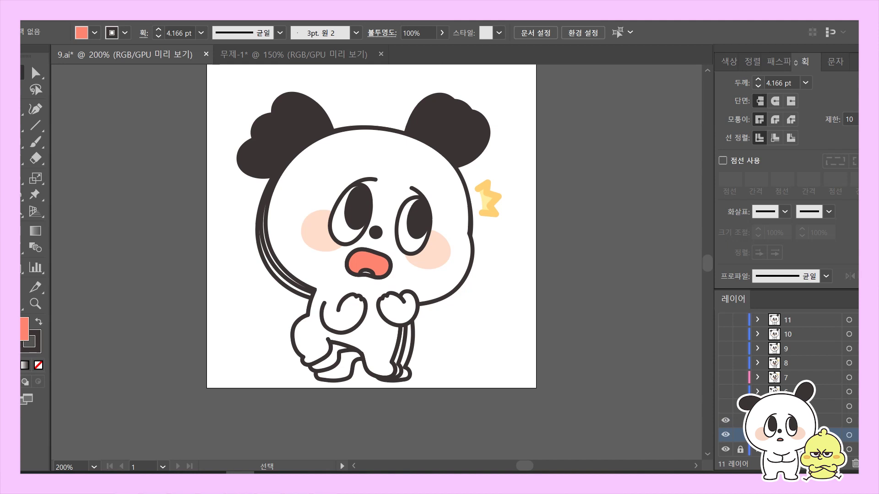
pyautogui.click(792, 449)
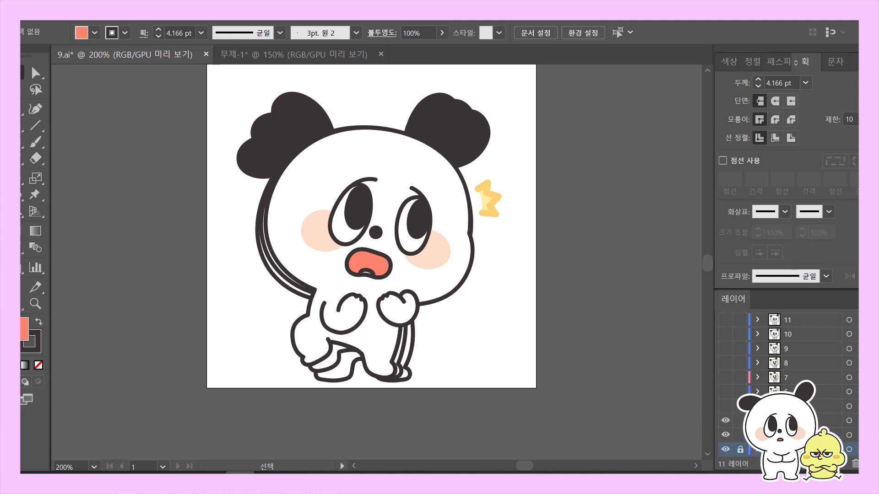
pyautogui.click(792, 420)
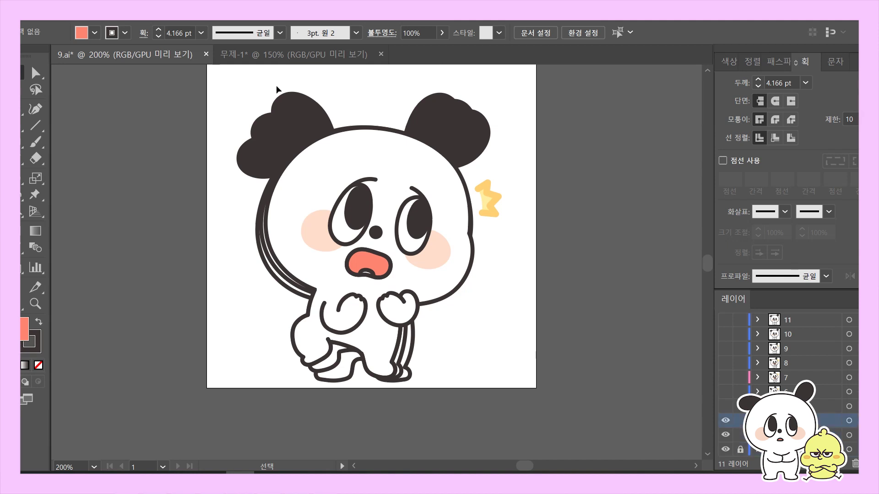
pyautogui.scroll(1, 663, 394)
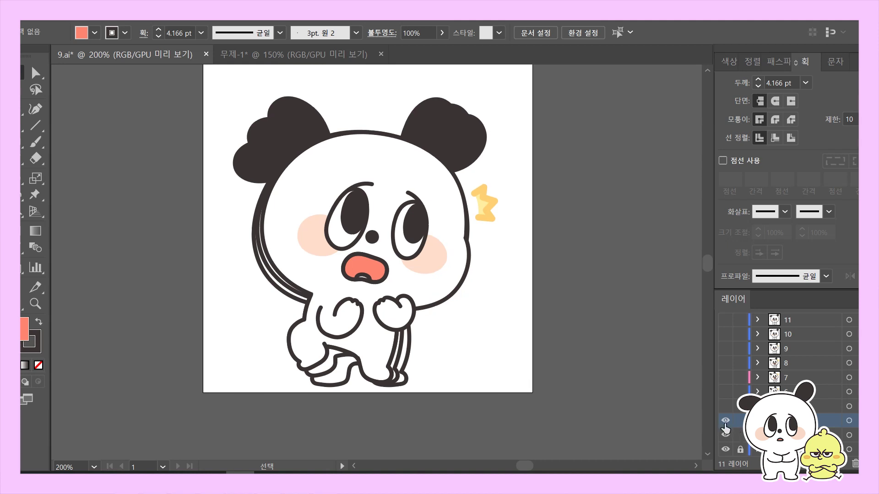
pyautogui.click(726, 420)
pyautogui.click(726, 435)
pyautogui.click(726, 434)
pyautogui.click(726, 434)
# - Show the remaining frame layers one by one, from layer 5 up to layer 10, over the lower frames
pyautogui.click(725, 406)
pyautogui.click(725, 391)
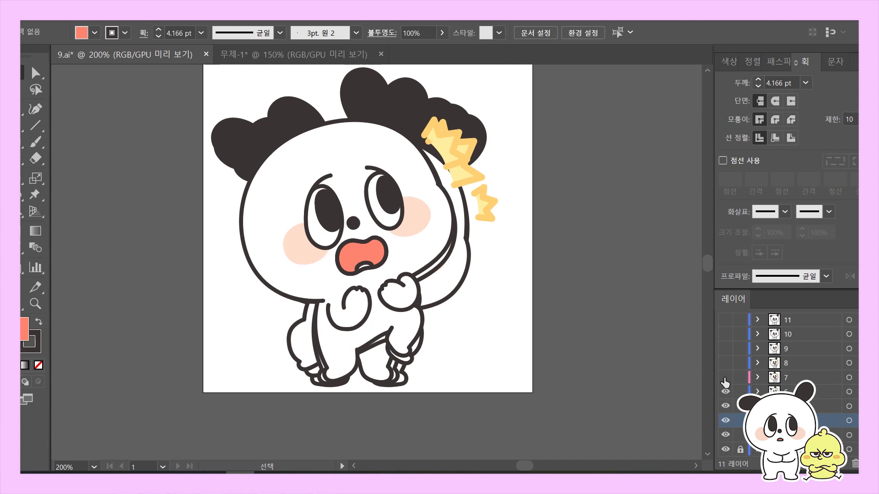
pyautogui.click(726, 377)
pyautogui.click(726, 363)
pyautogui.click(726, 348)
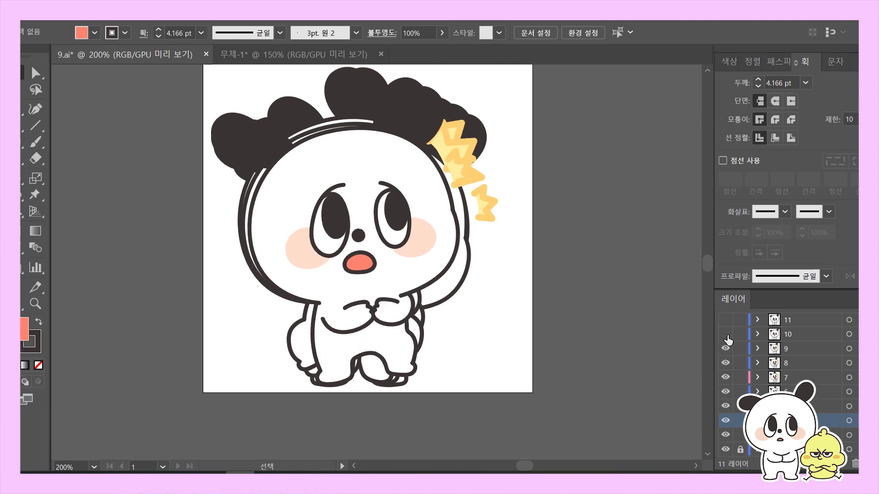
pyautogui.click(726, 335)
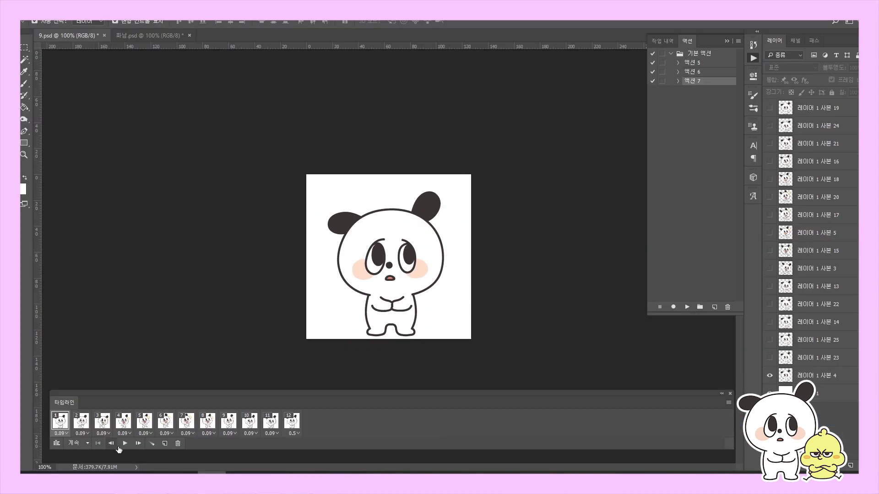
# - Play the panda animation in 9.psd, compare it with the animation in 화남.psd, return to 9.psd and stop playback
pyautogui.click(124, 443)
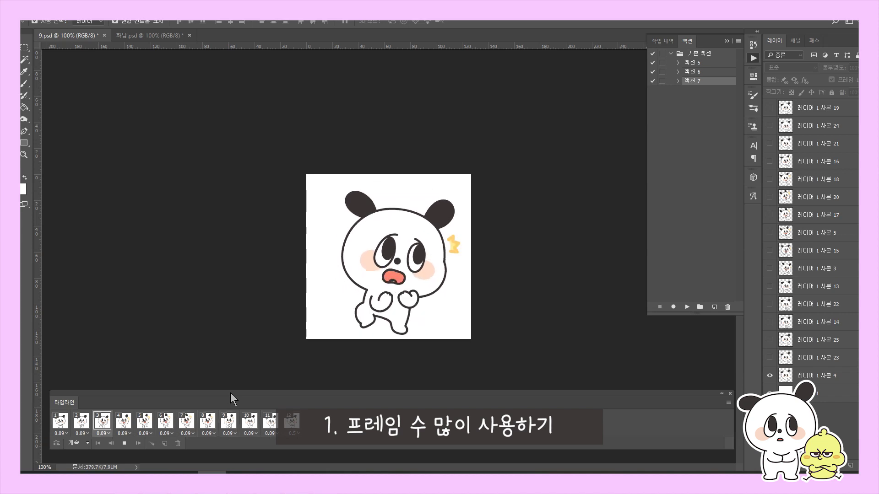
pyautogui.click(165, 35)
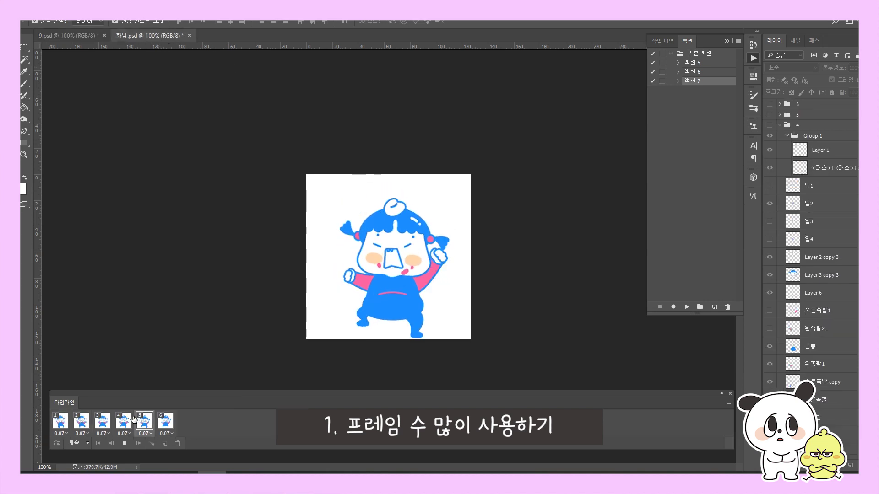
pyautogui.click(59, 35)
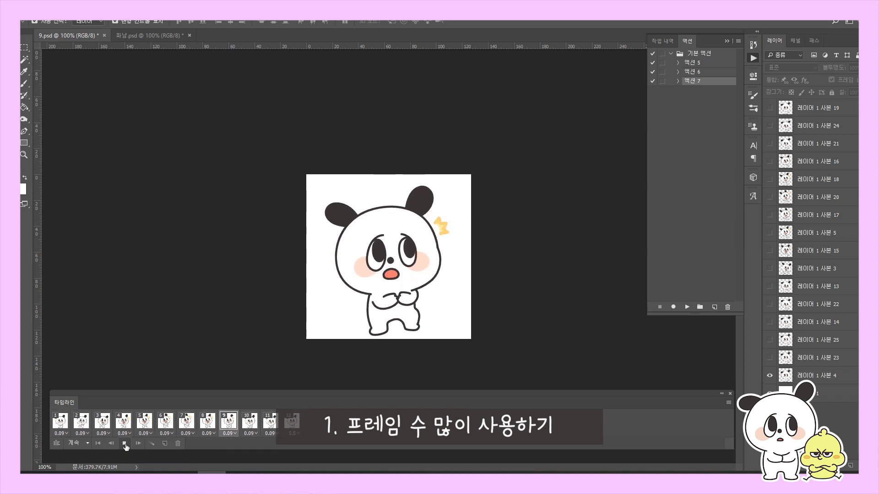
pyautogui.click(125, 443)
# - View timeline frames 1, 2, 4 and 5, and return to frames 1 and 2 to compare key and in-between poses
pyautogui.click(60, 420)
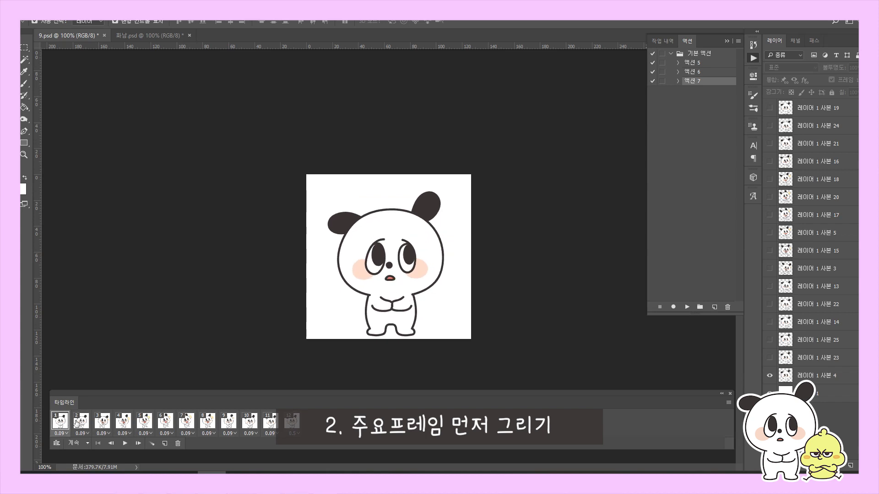
pyautogui.click(77, 421)
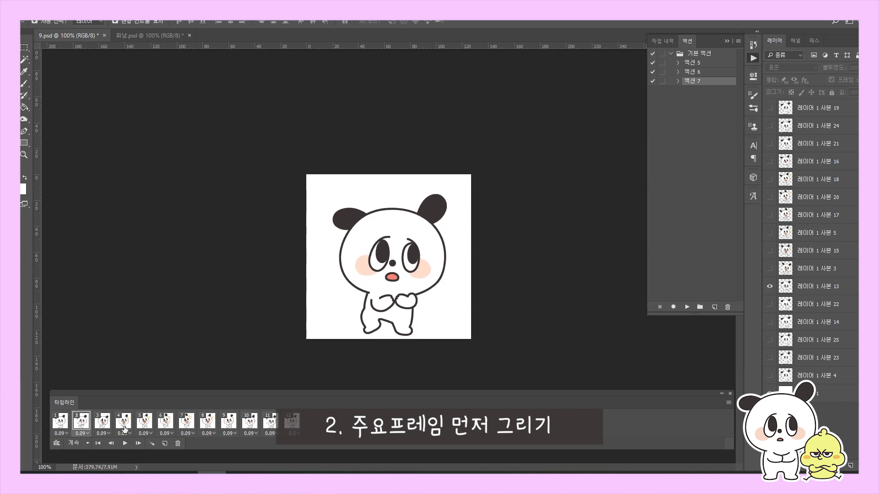
pyautogui.click(129, 427)
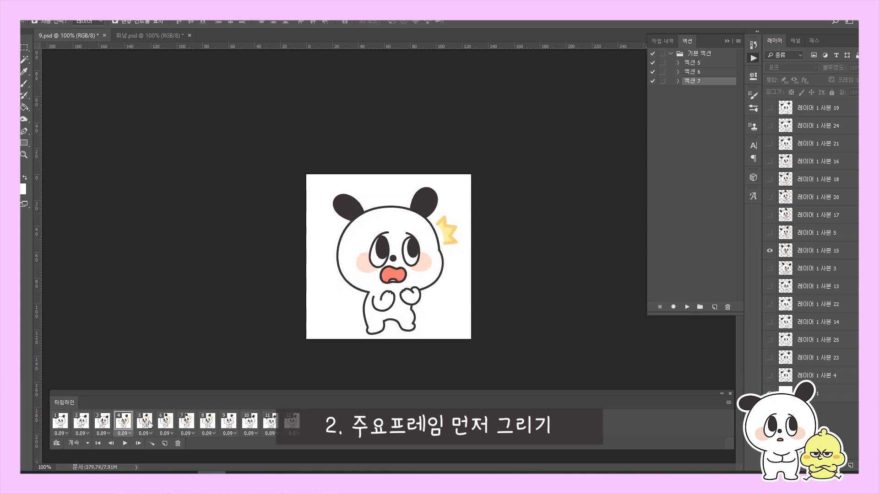
pyautogui.click(144, 424)
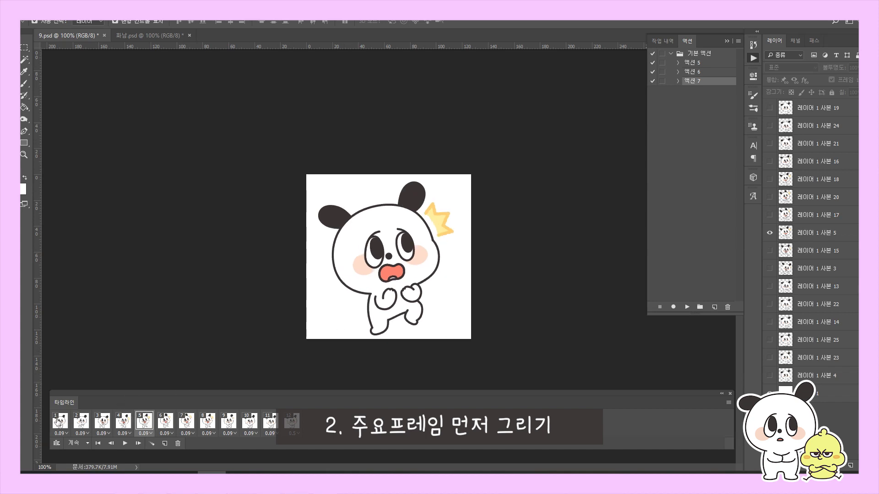
pyautogui.click(66, 426)
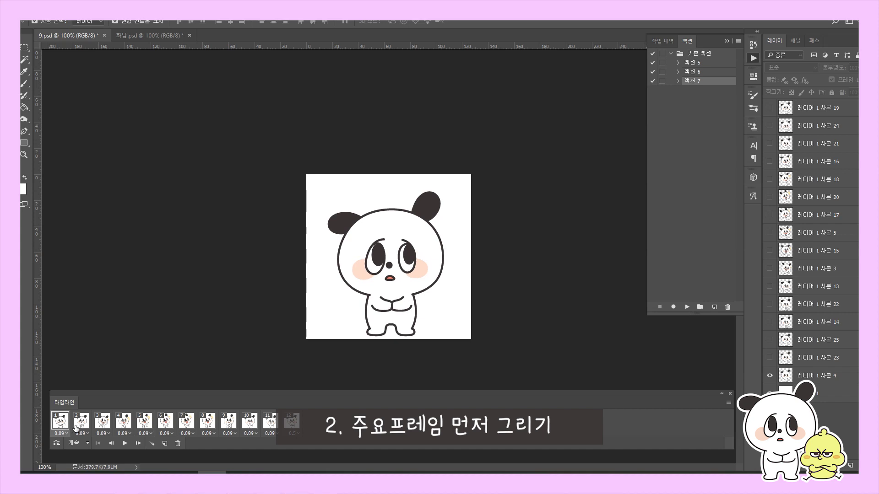
pyautogui.click(80, 425)
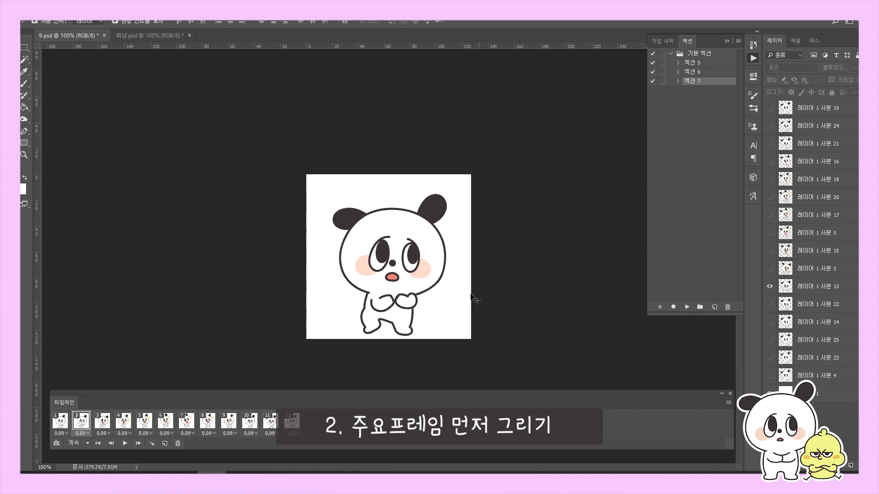